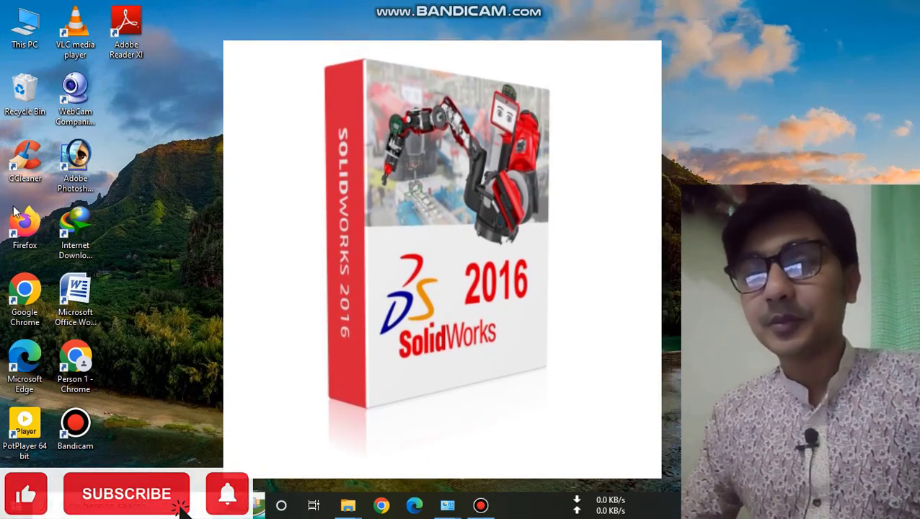
- Empty the Recycle Bin using its desktop right-click menu
right_click(8, 90)
click(48, 127)
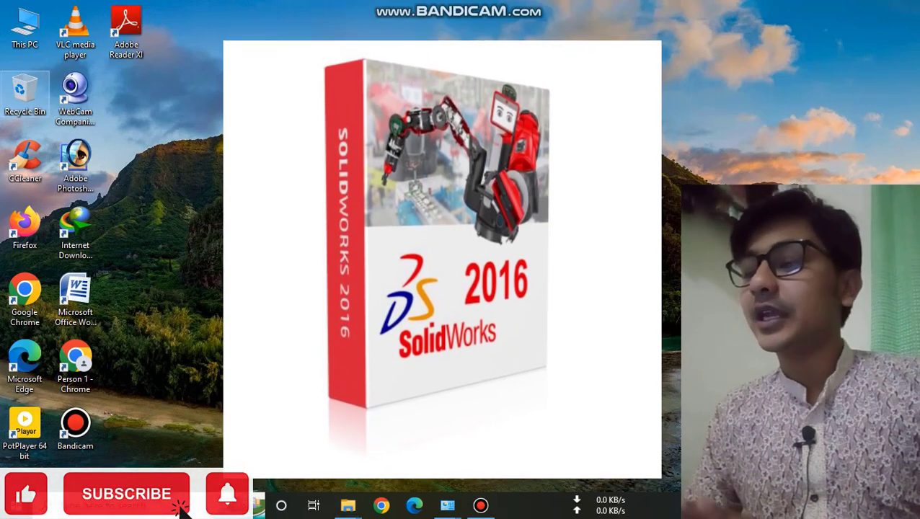
- Check the Wi-Fi network list, then launch Settings from the Start menu
click(829, 507)
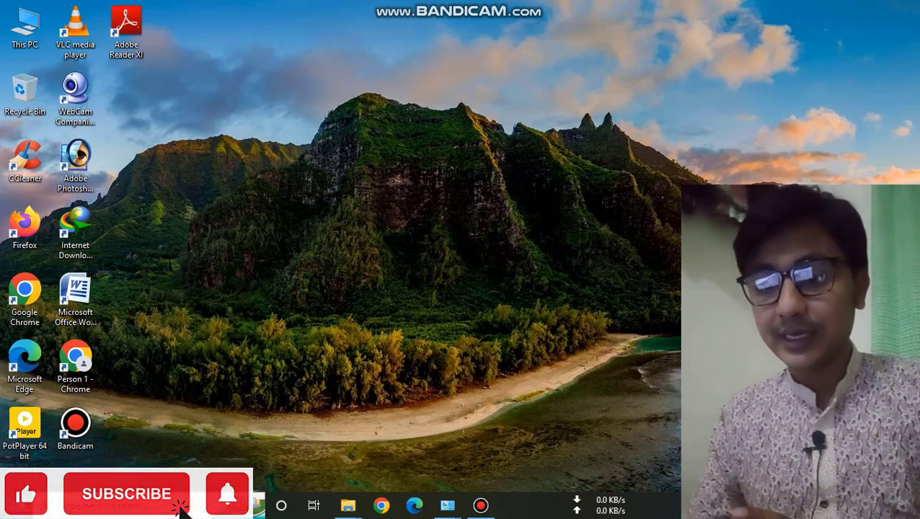
click(181, 507)
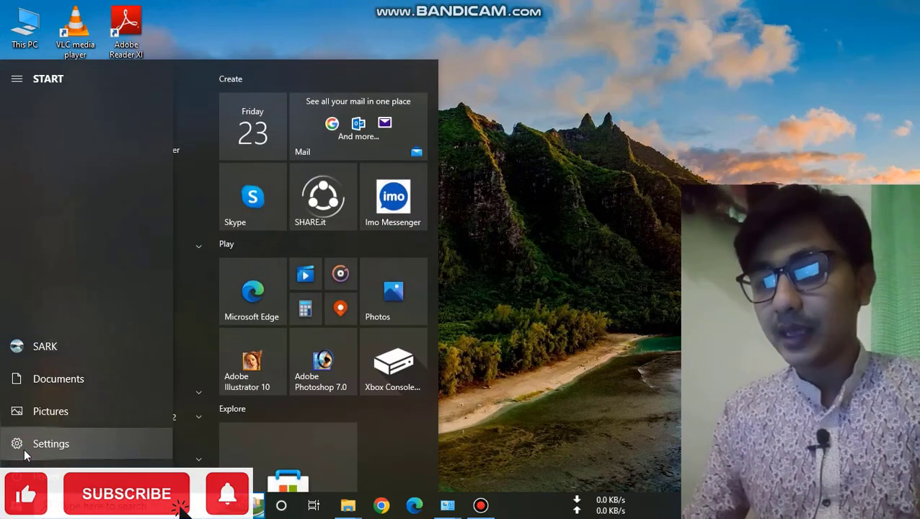
click(24, 448)
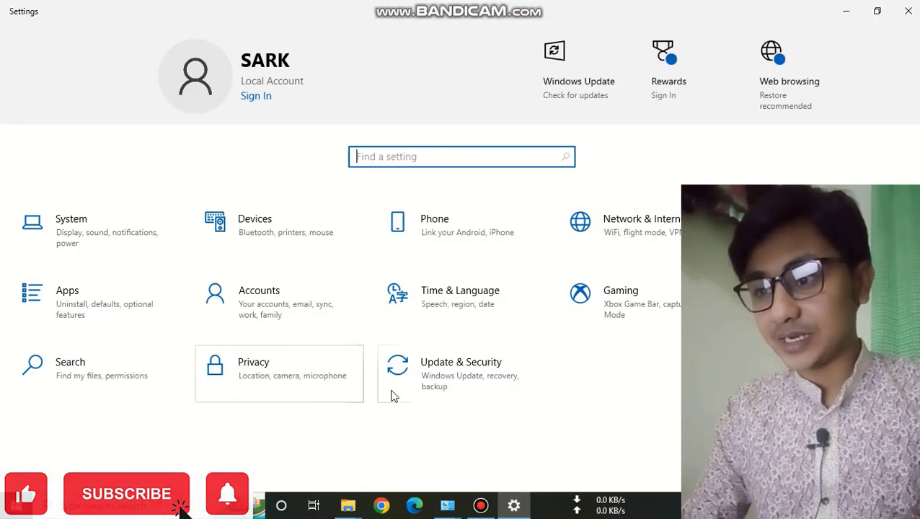
- Go to Update & Security, then Windows Security, and open App & browser control
click(459, 391)
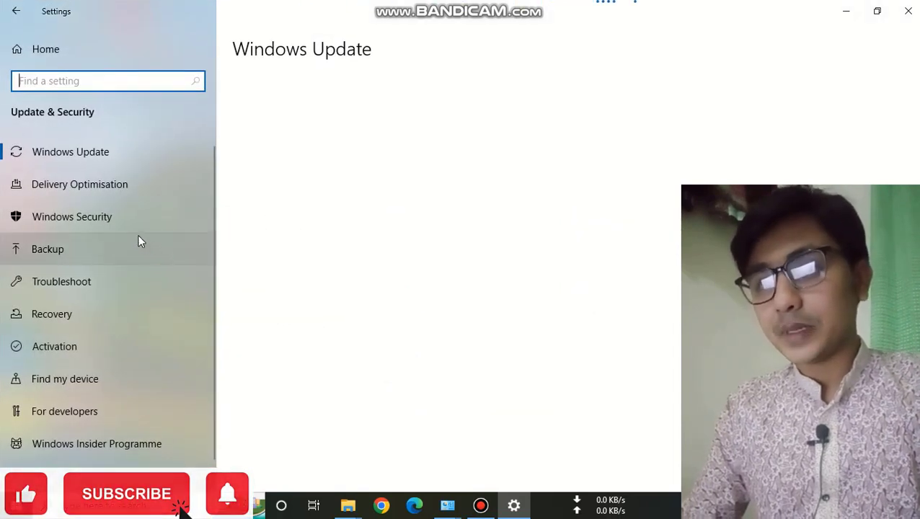
scroll(342, 280, down, 2)
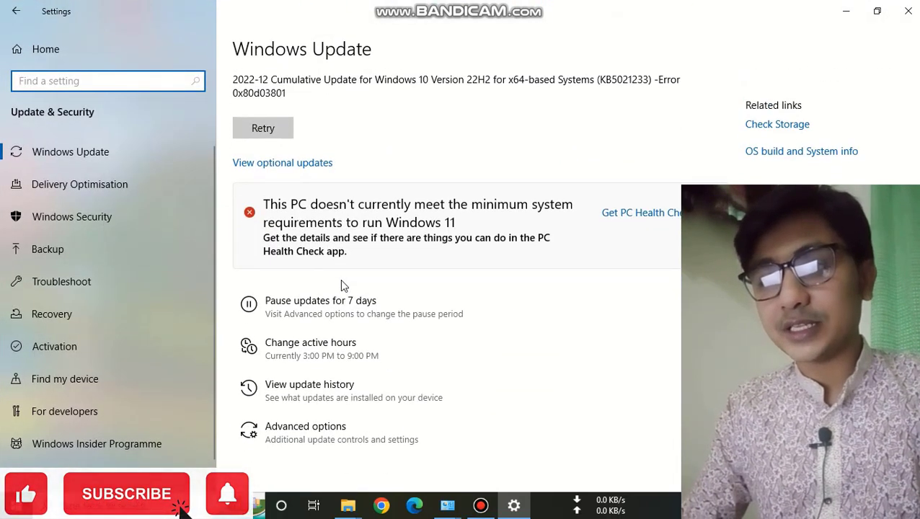
scroll(340, 279, up, 2)
click(62, 222)
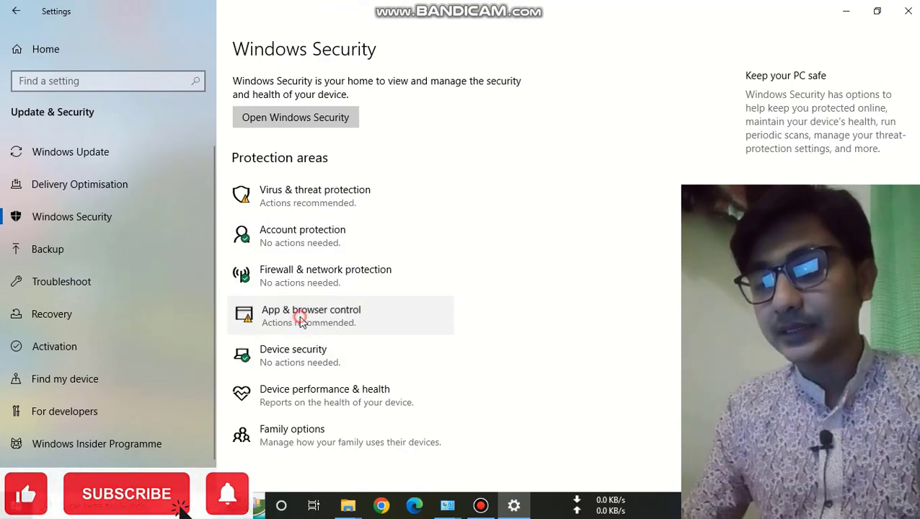
click(302, 318)
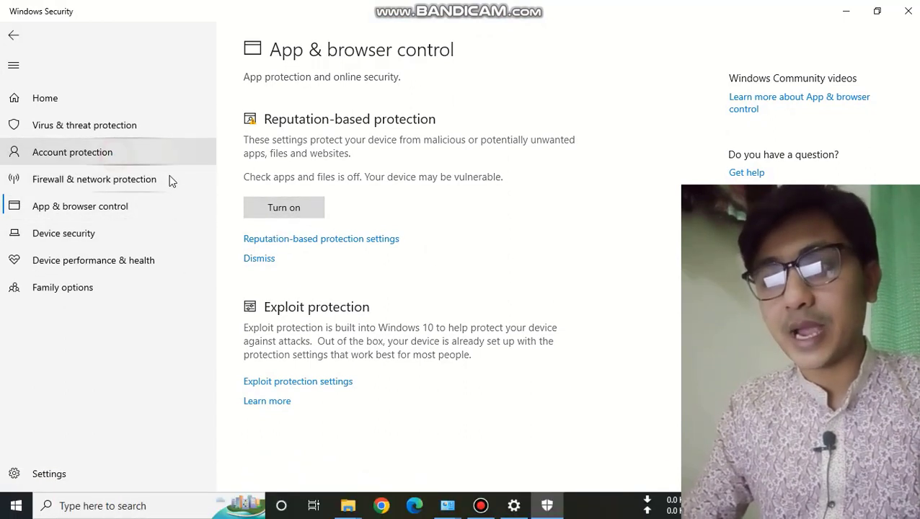
- Review Account protection and Virus & threat protection status, then close Windows Security
click(109, 152)
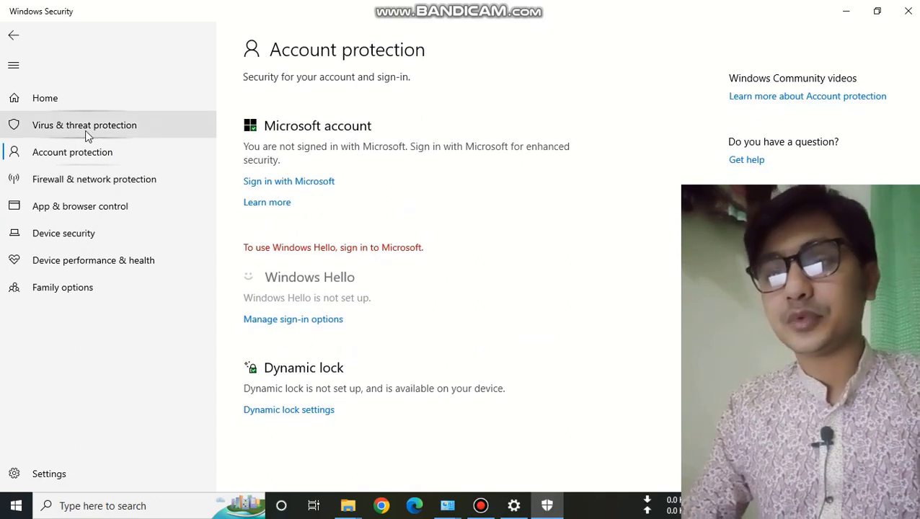
click(86, 135)
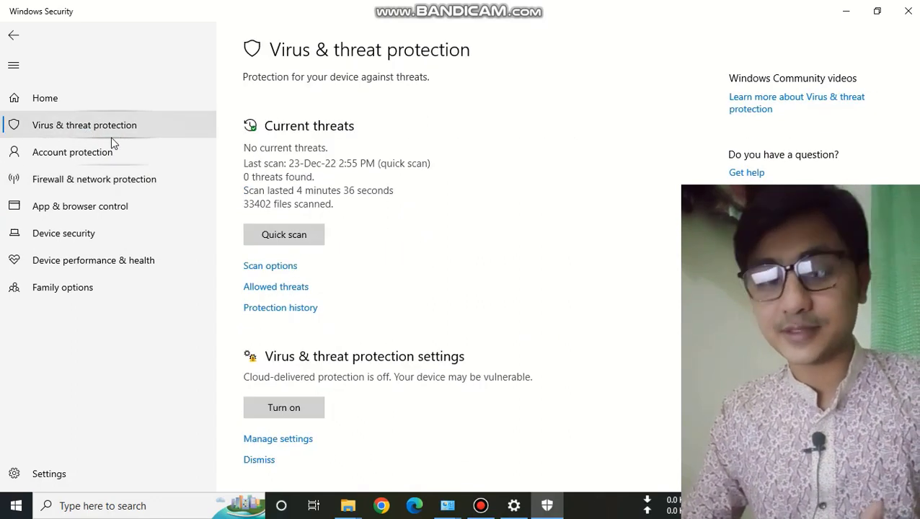
scroll(356, 282, down, 3)
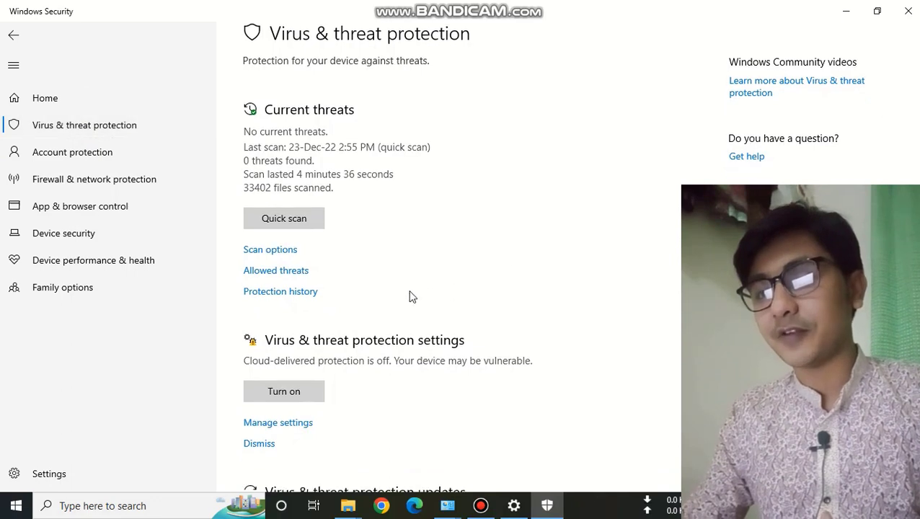
scroll(283, 186, down, 1)
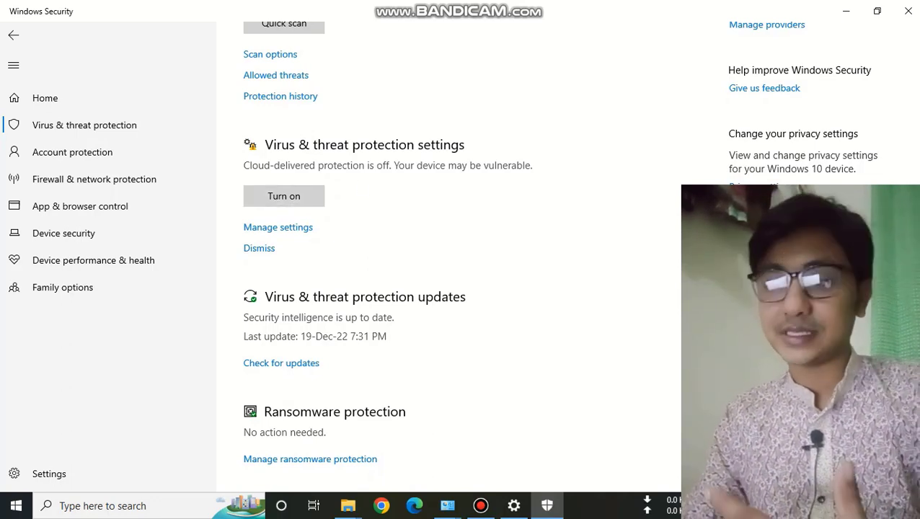
click(910, 8)
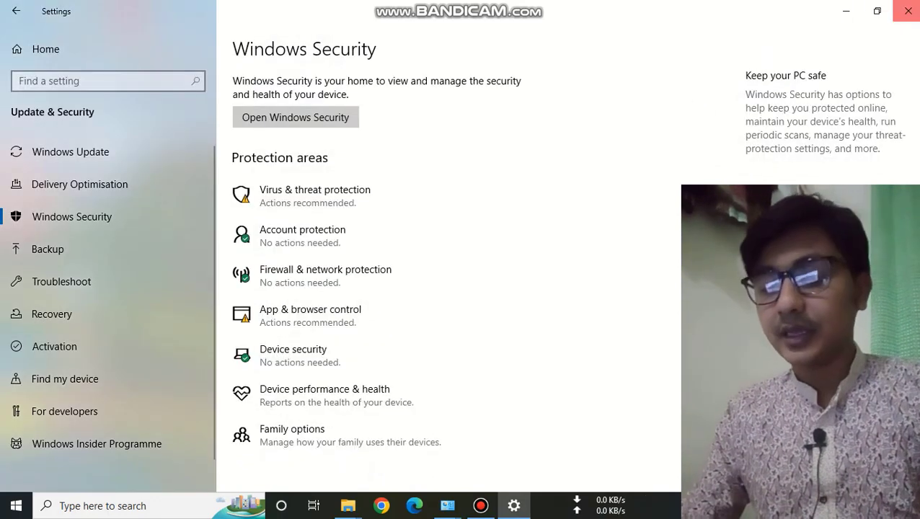
- Close Settings, dismiss the search panel, and open This PC from the desktop
click(905, 9)
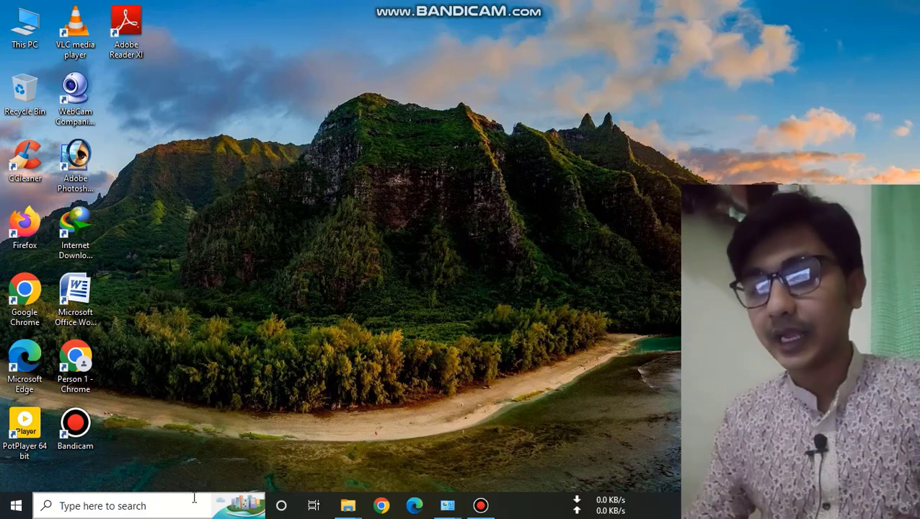
click(101, 501)
click(647, 77)
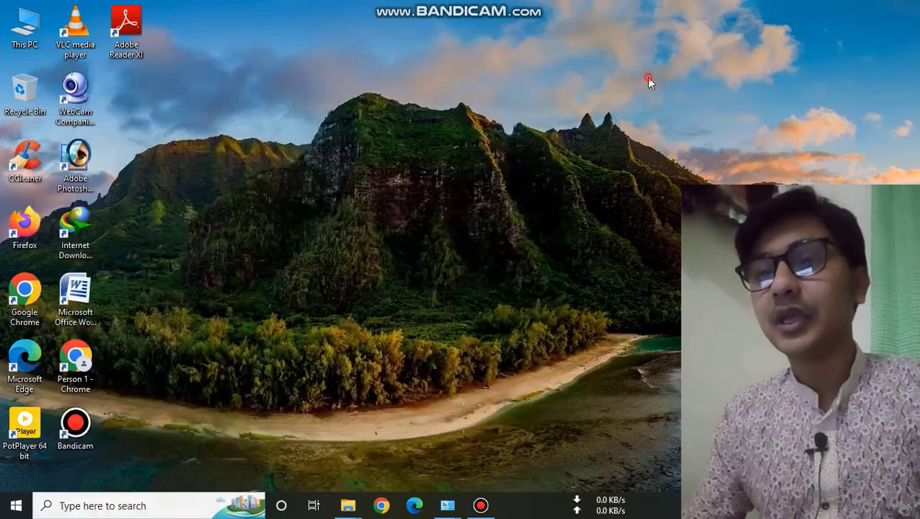
double_click(41, 21)
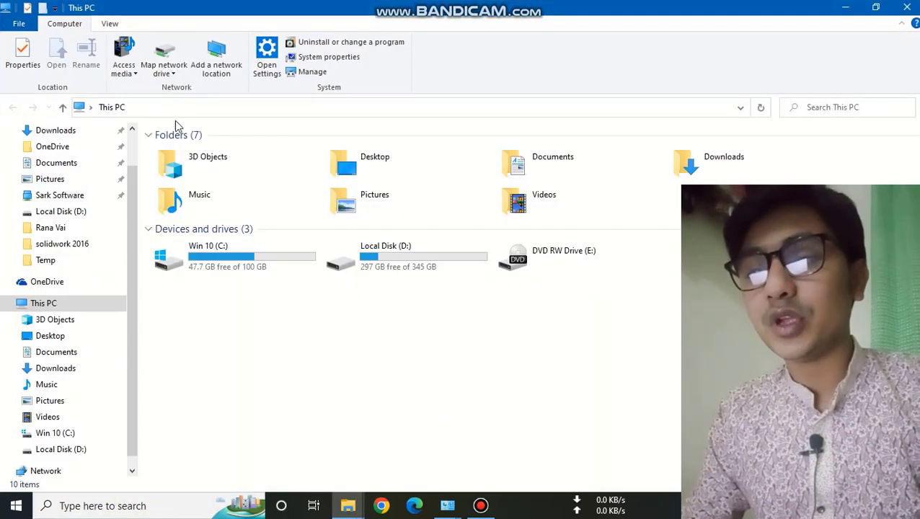
mouse_move(216, 257)
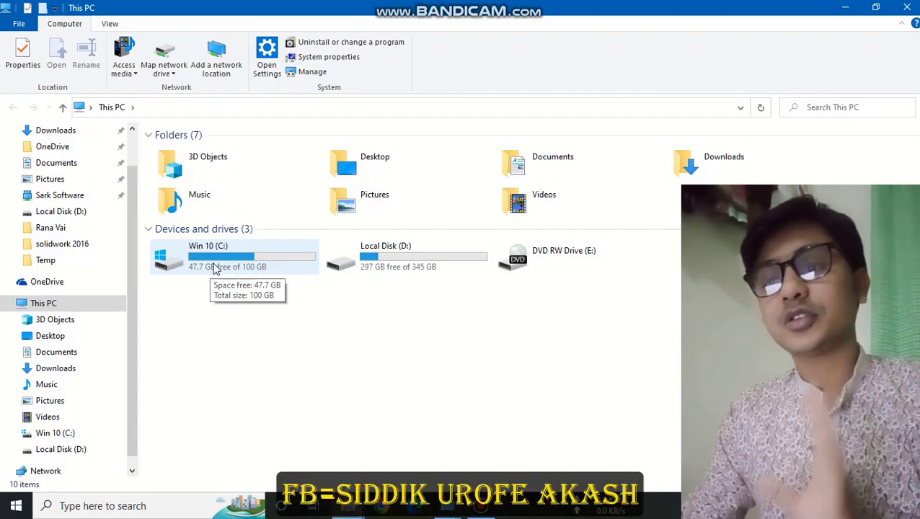
- Browse to C:\solidwork 2016 and open the _Getintopc.com_SW2016_SP4.0_Full-SSQ archive
double_click(214, 268)
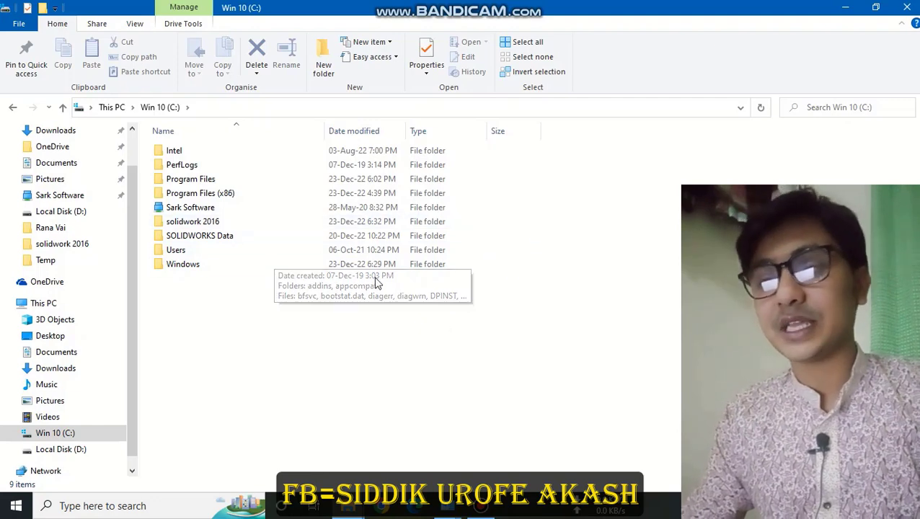
double_click(206, 225)
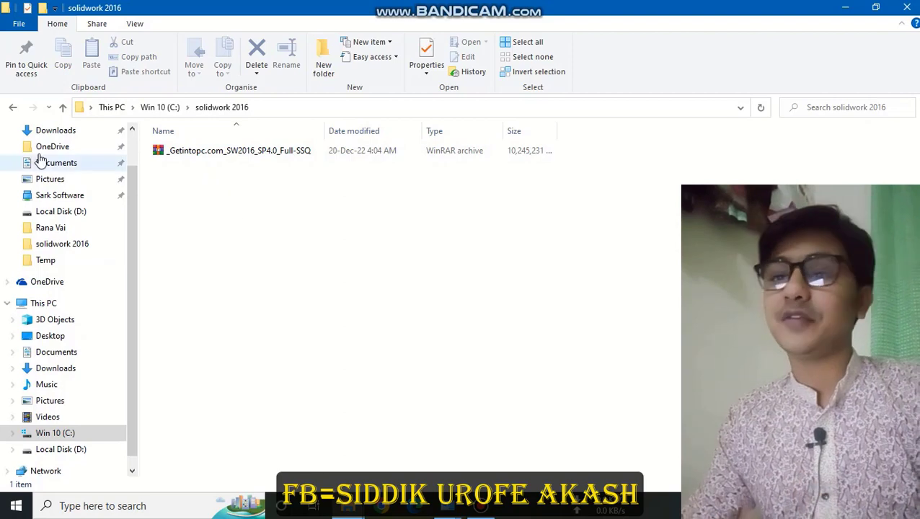
click(63, 108)
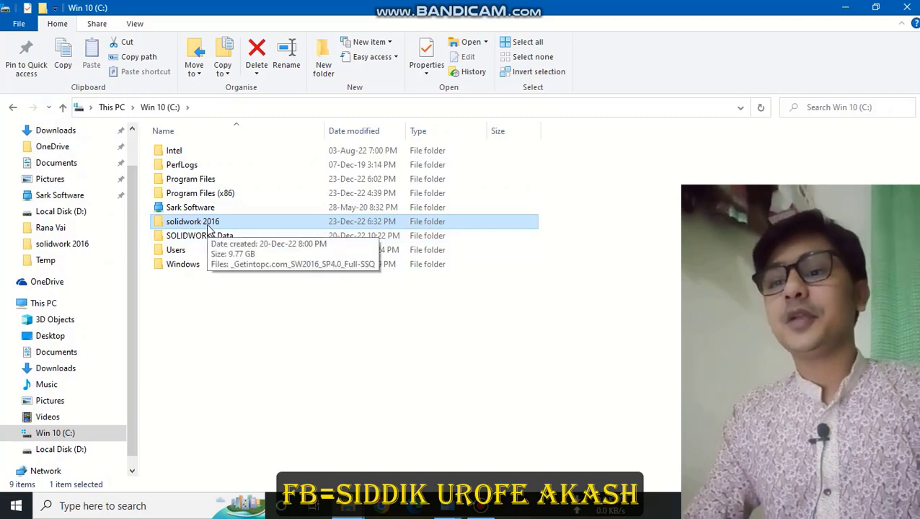
double_click(207, 225)
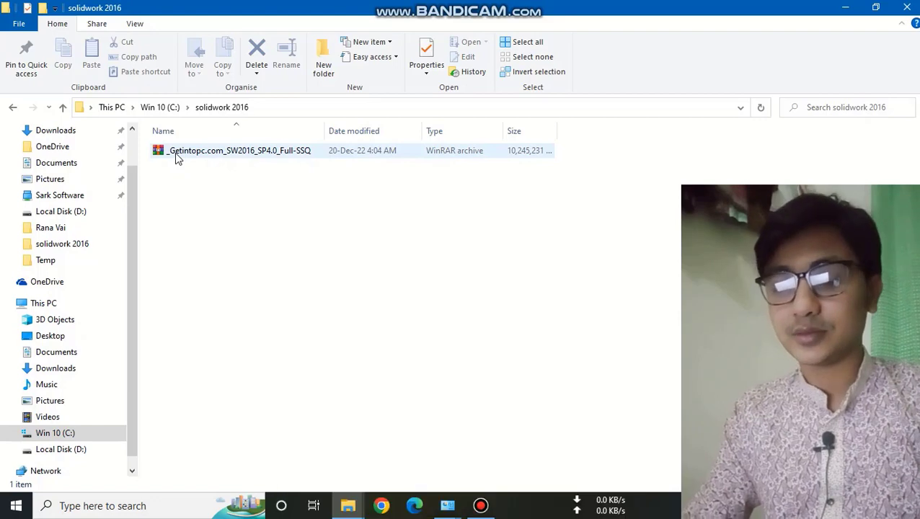
double_click(175, 154)
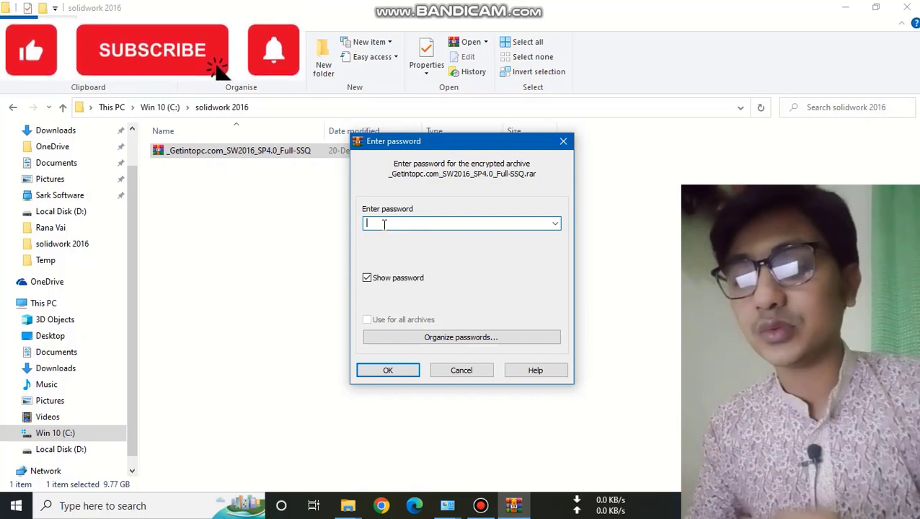
- Enter the archive password, open the nested SW2016_SP4.0_Full-SSQ folders, and resize WinRAR
text(1)
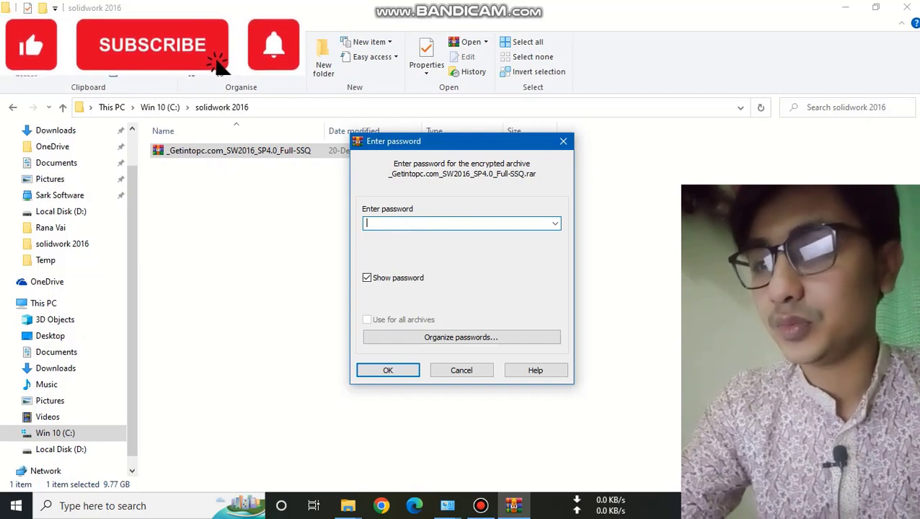
text(23)
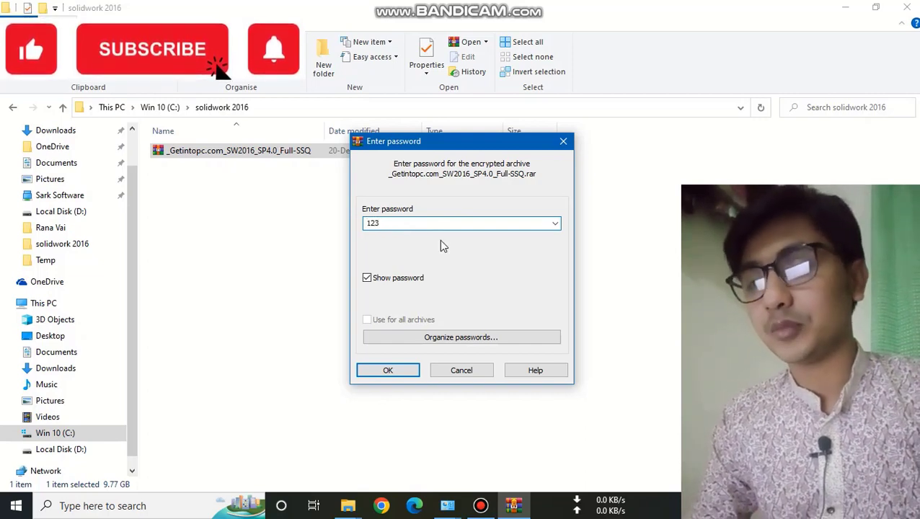
click(384, 373)
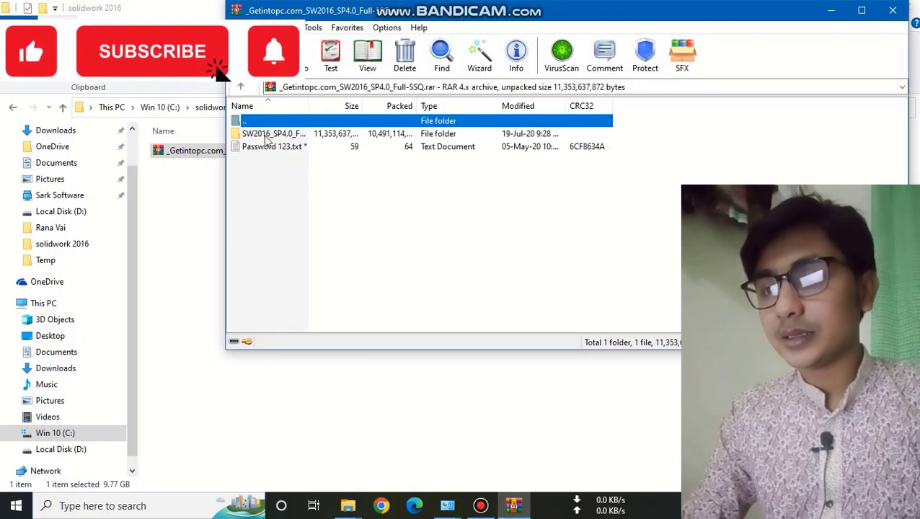
double_click(265, 135)
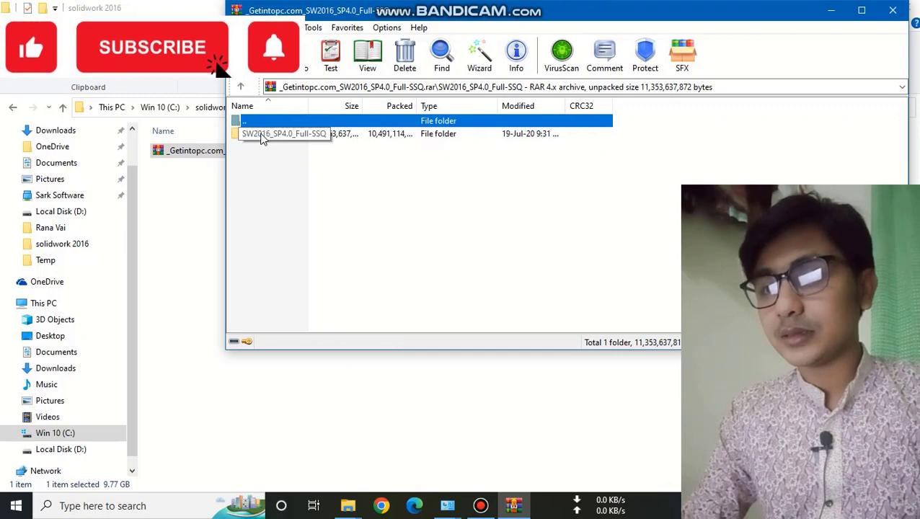
double_click(261, 135)
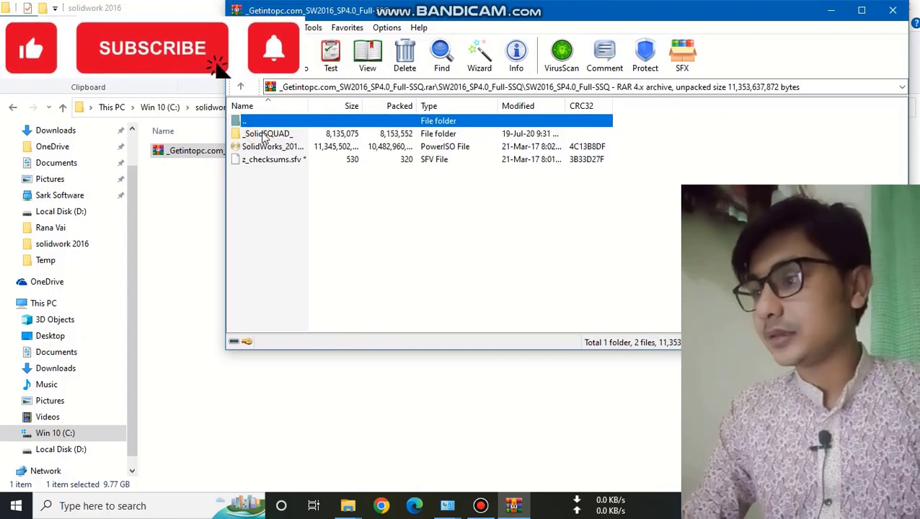
click(862, 10)
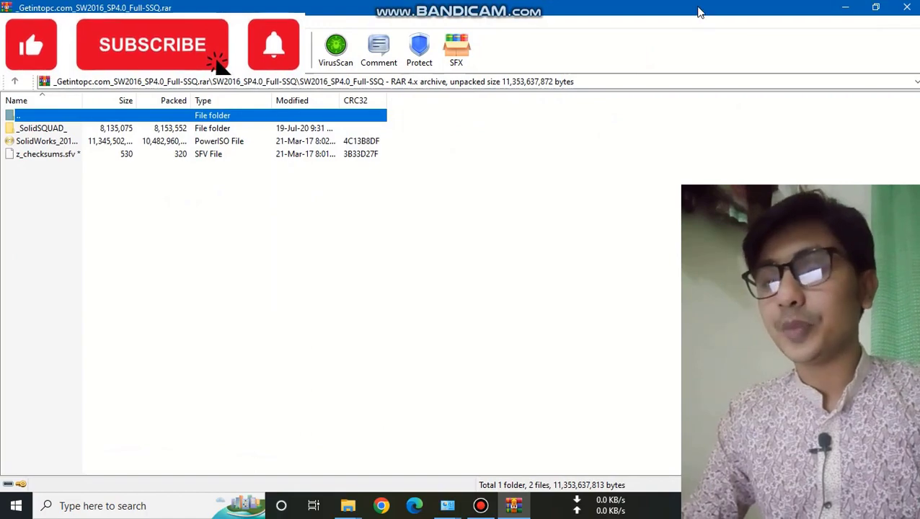
drag(698, 11, 498, 171)
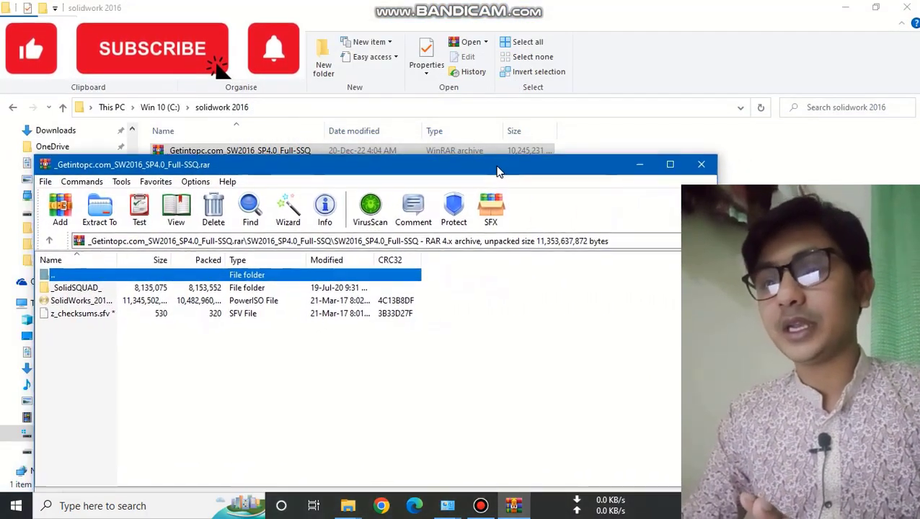
- Extract the .rar to _Getintopc.com_SW2016_SP4.0_Full-SSQ\, supplying the archive password
click(700, 164)
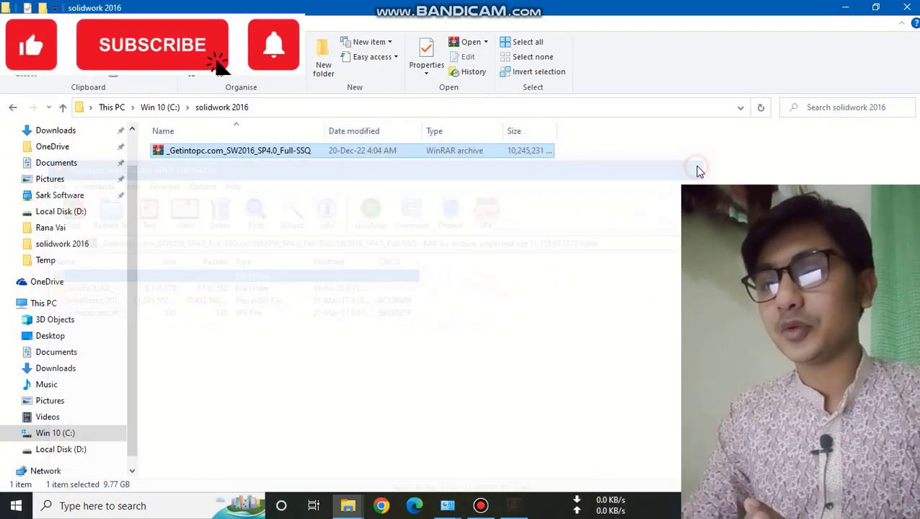
right_click(280, 154)
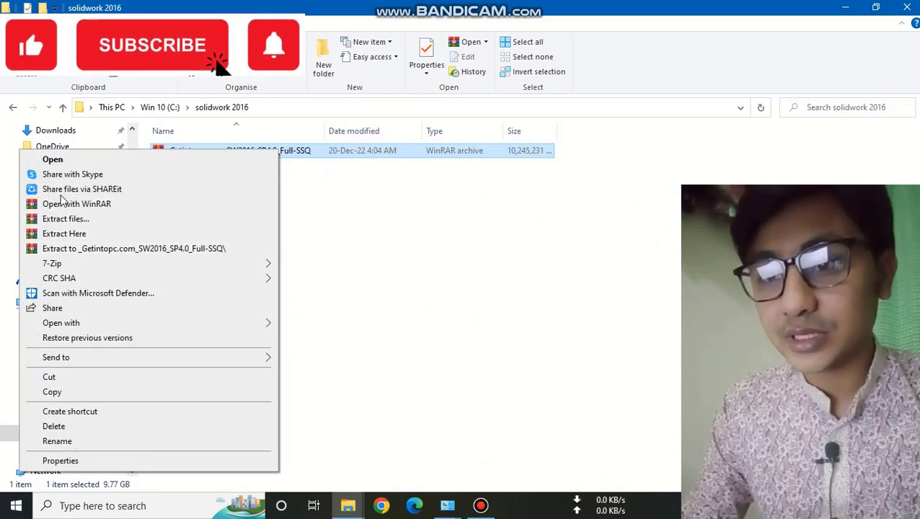
click(105, 249)
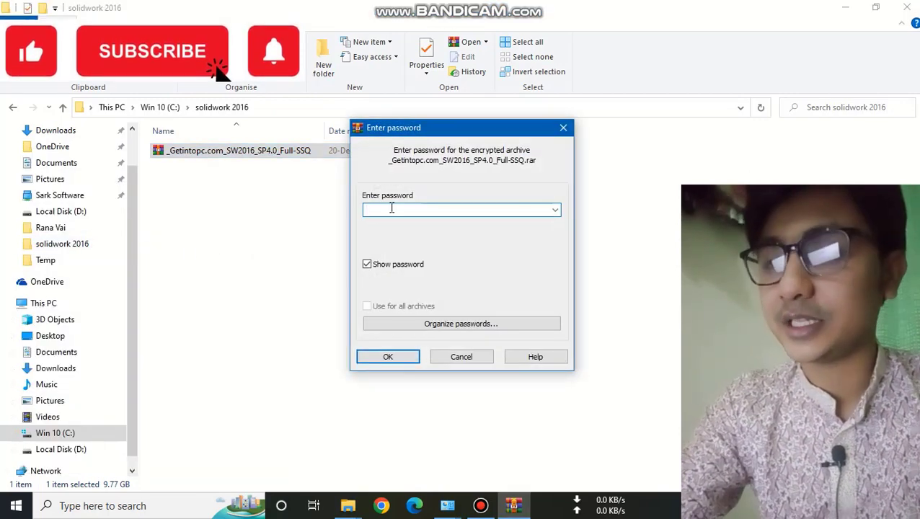
text(123)
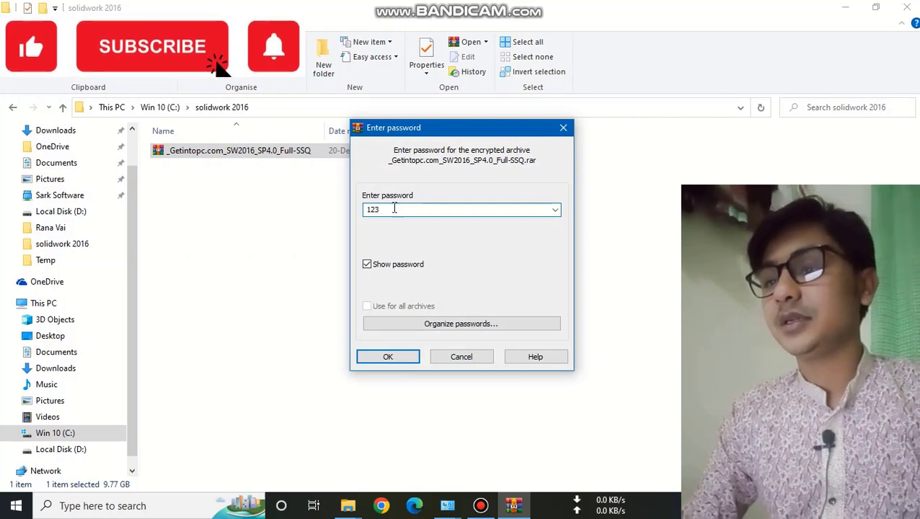
click(393, 355)
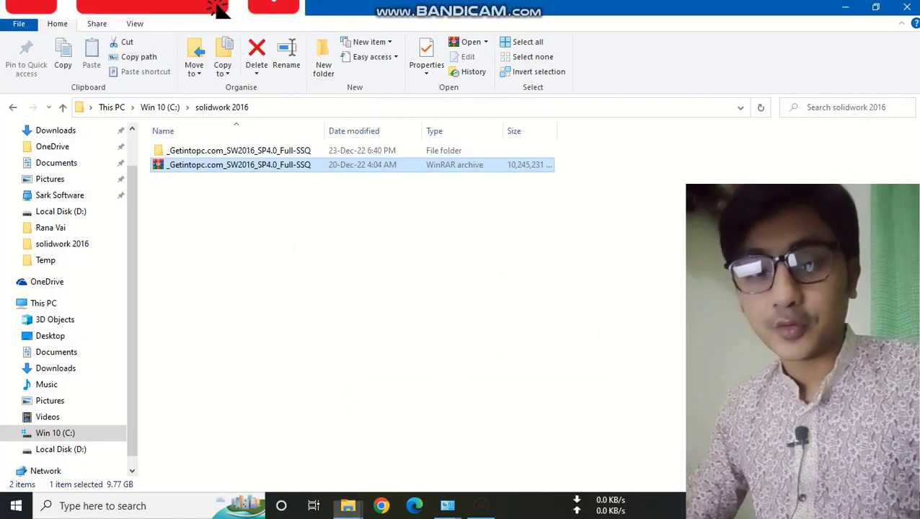
- Open _Getintopc.com_SW2016_SP4.0_Full-SSQ and its two nested SW2016_SP4.0_Full-SSQ folders to reach the ISO
double_click(200, 151)
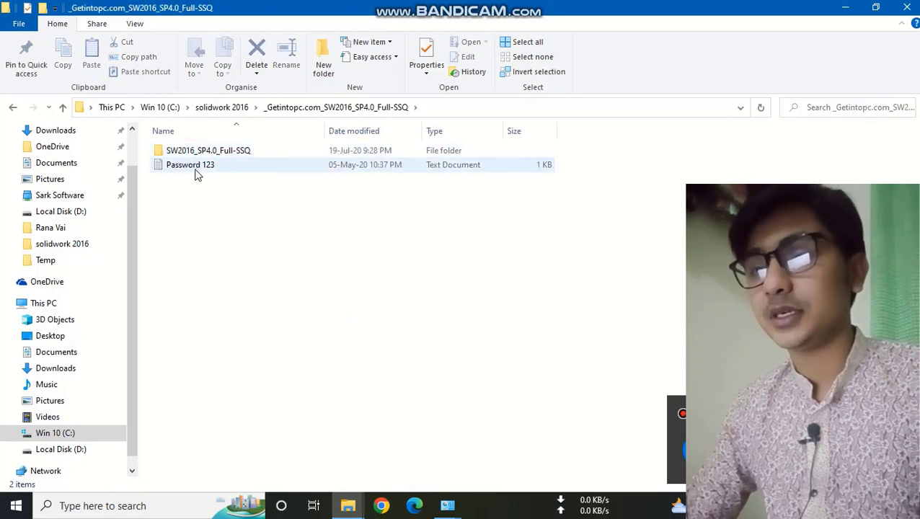
double_click(193, 152)
double_click(177, 153)
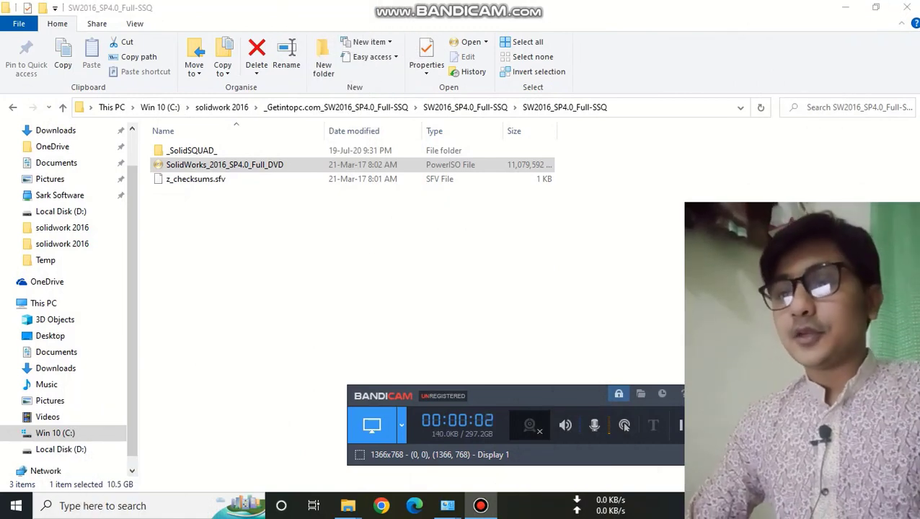
click(63, 109)
click(63, 109)
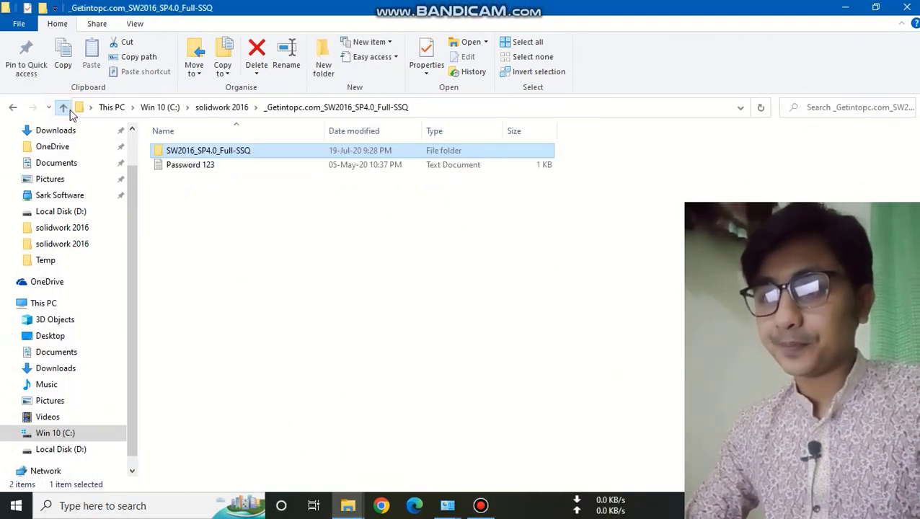
click(65, 110)
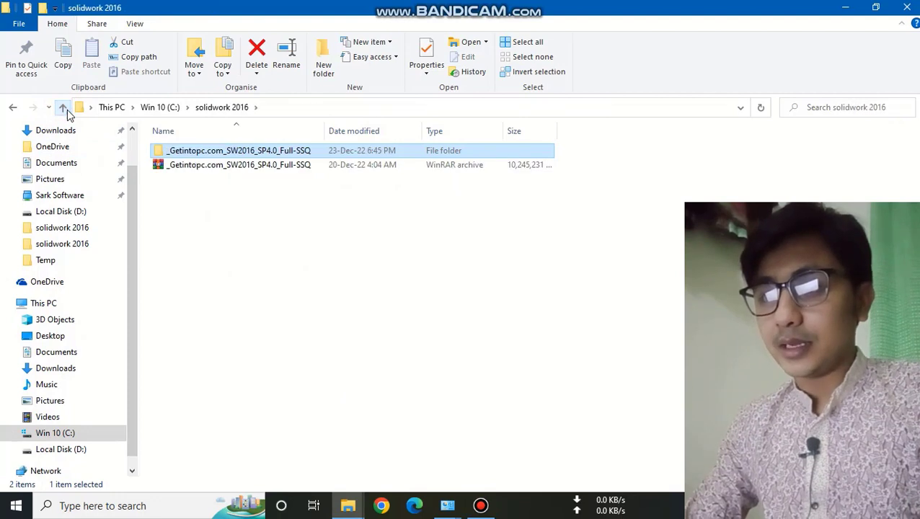
double_click(165, 153)
double_click(165, 153)
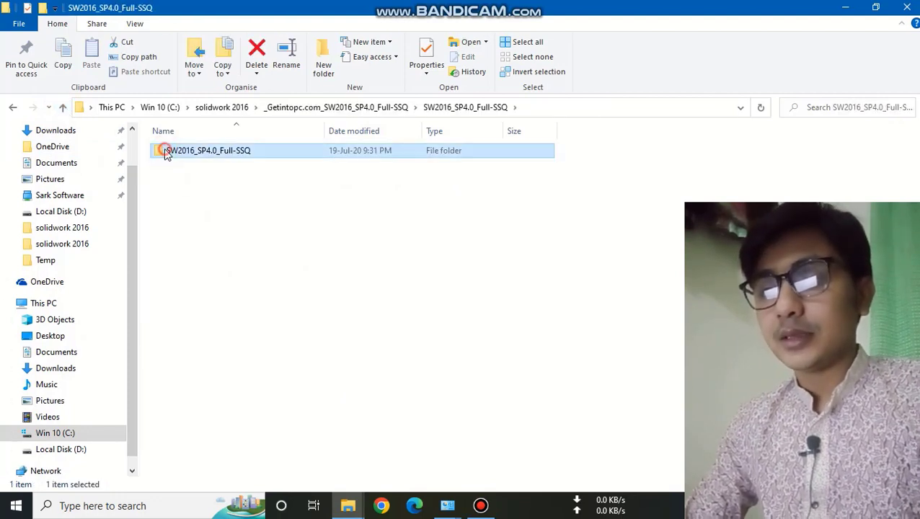
double_click(165, 152)
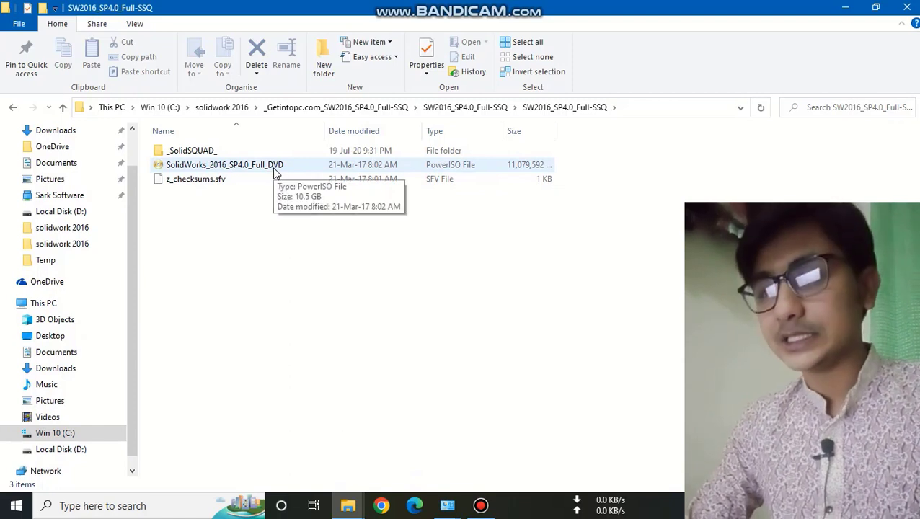
- Open SolidWorks_2016_SP4.0_Full_DVD.iso in PowerISO, maximize it, and run setup.exe
click(222, 167)
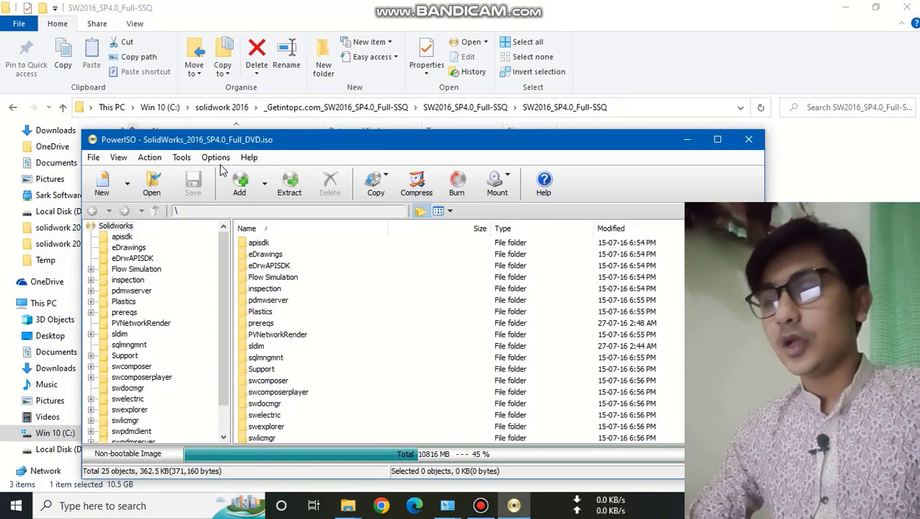
click(717, 140)
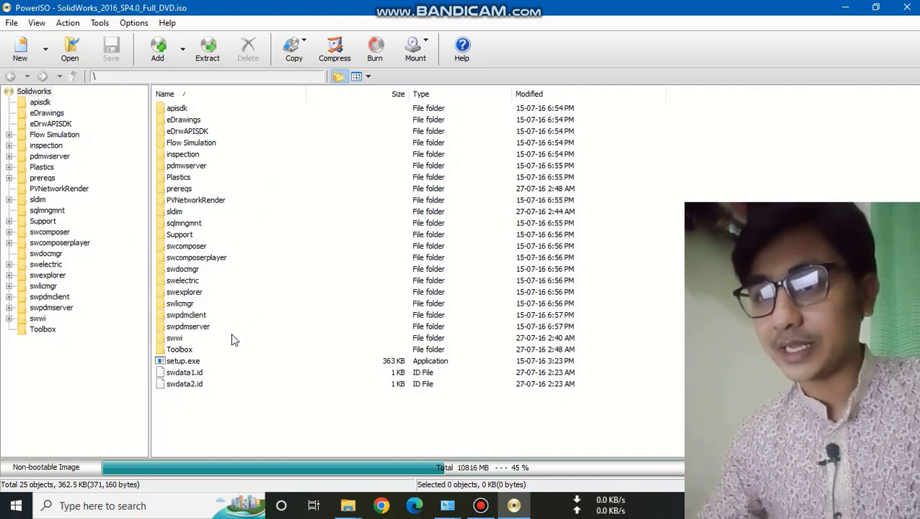
double_click(185, 364)
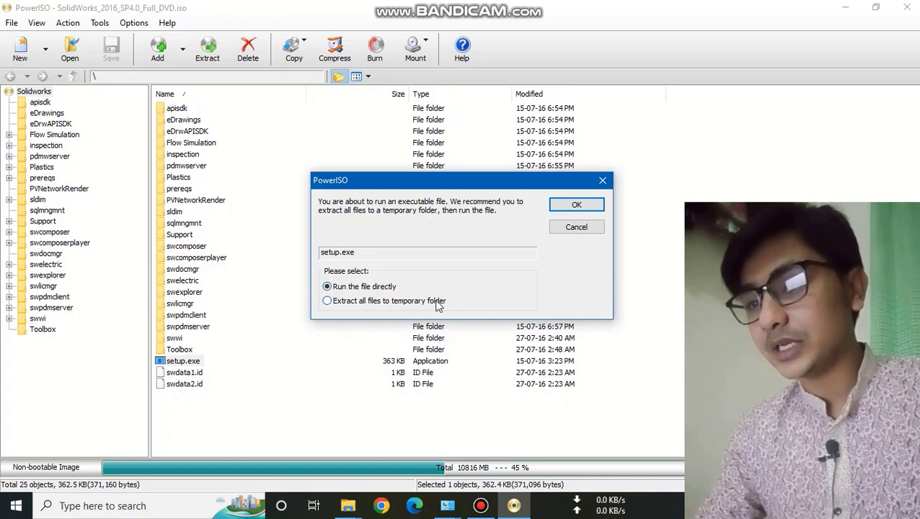
- Run setup.exe directly, dismiss the missing Installation Manager error, and relaunch setup.exe from the image
click(576, 207)
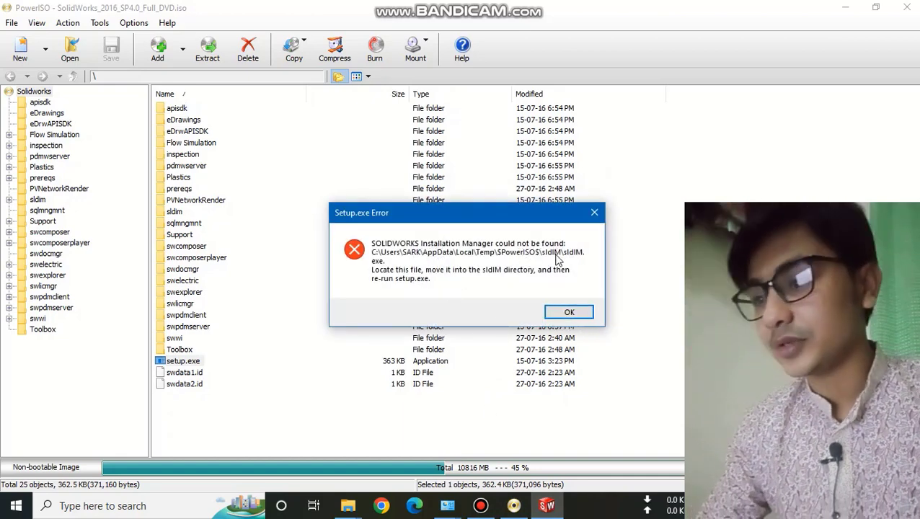
click(570, 313)
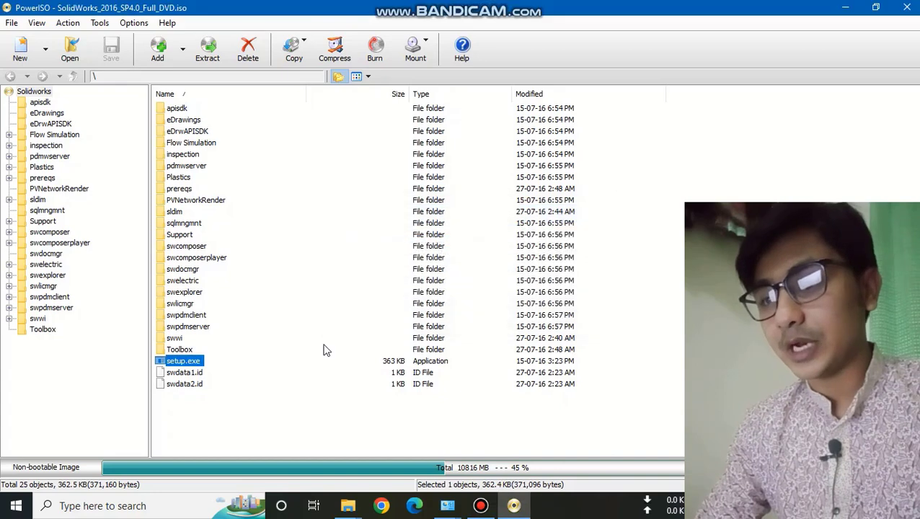
double_click(165, 366)
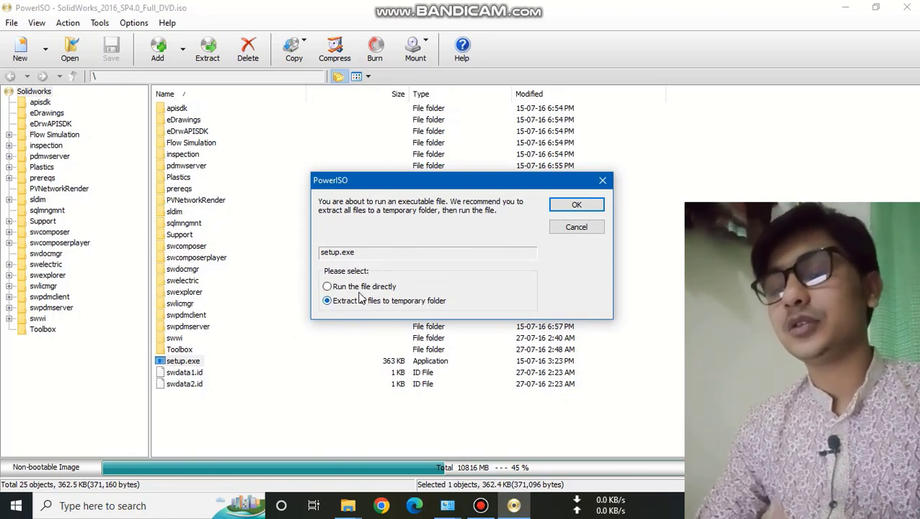
- Extract all the SolidWorks DVD image files to the temporary folder and wait until extraction completes
click(566, 209)
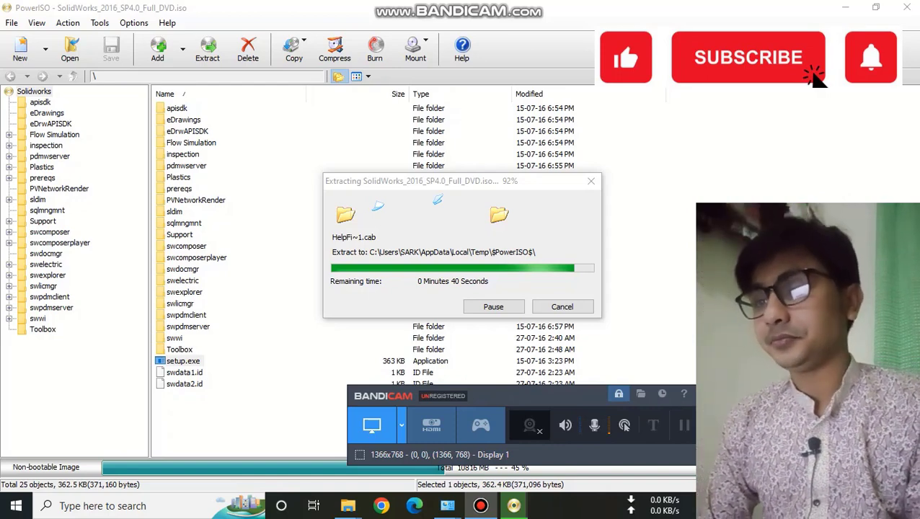
key(F12)
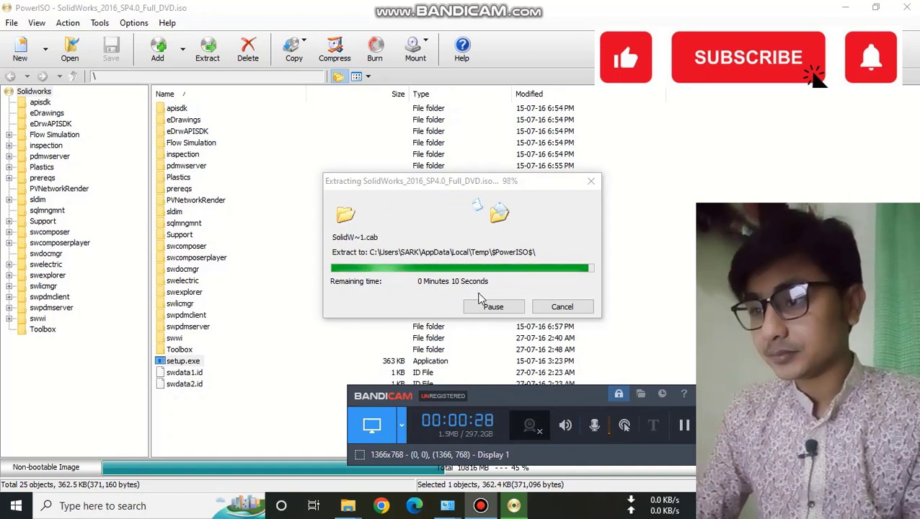
click(481, 506)
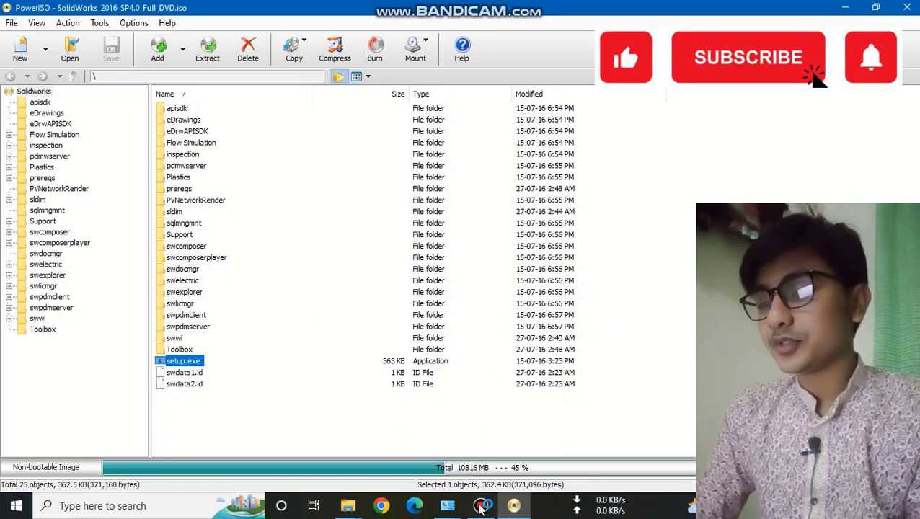
click(479, 507)
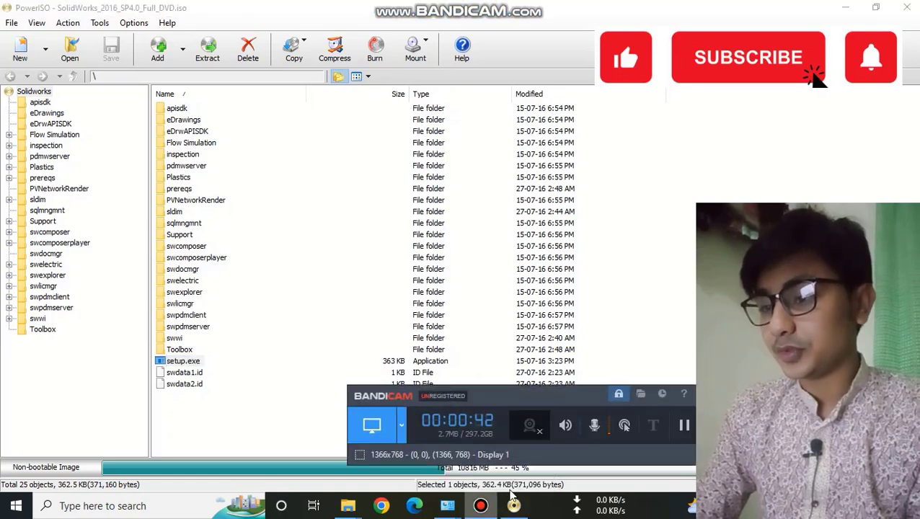
- Continue past the reboot warning to the Welcome page with Individual (on this computer) installation
click(569, 347)
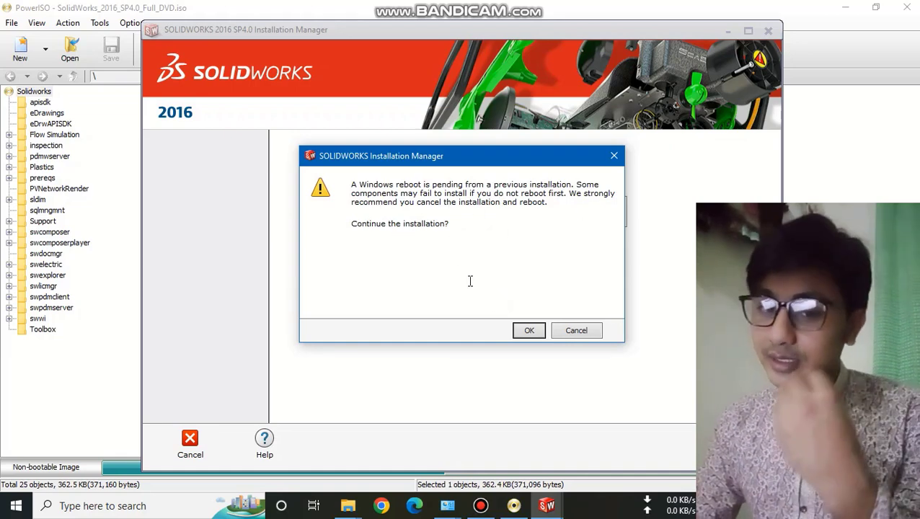
click(528, 330)
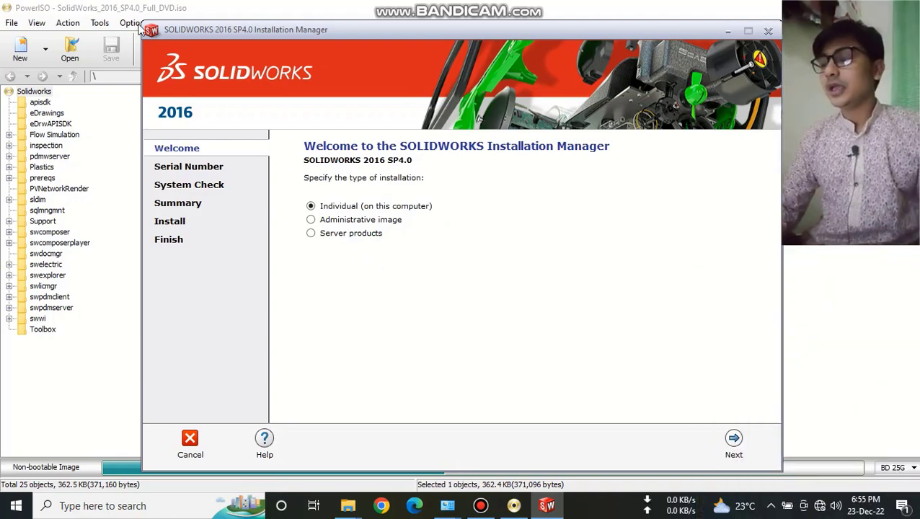
- Go to the Serial Number page, review the prefilled serial numbers, and continue
click(734, 441)
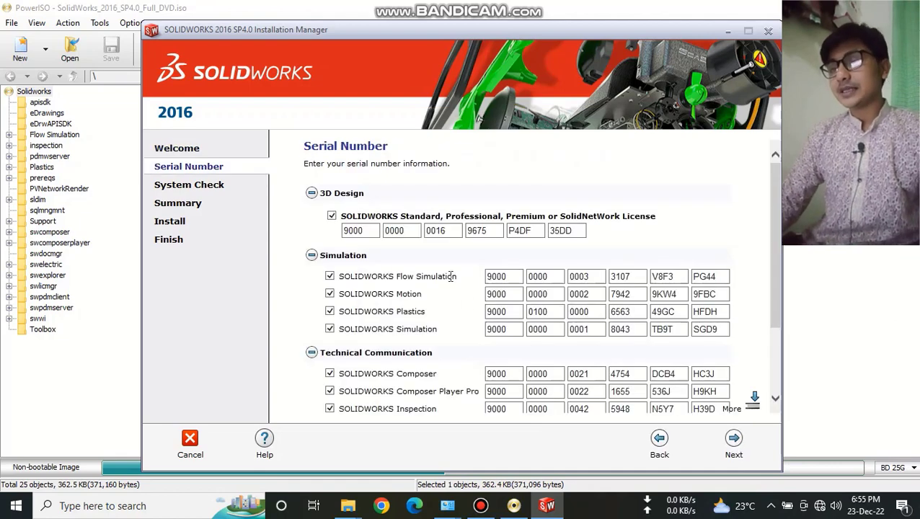
scroll(460, 289, down, 3)
scroll(461, 294, up, 3)
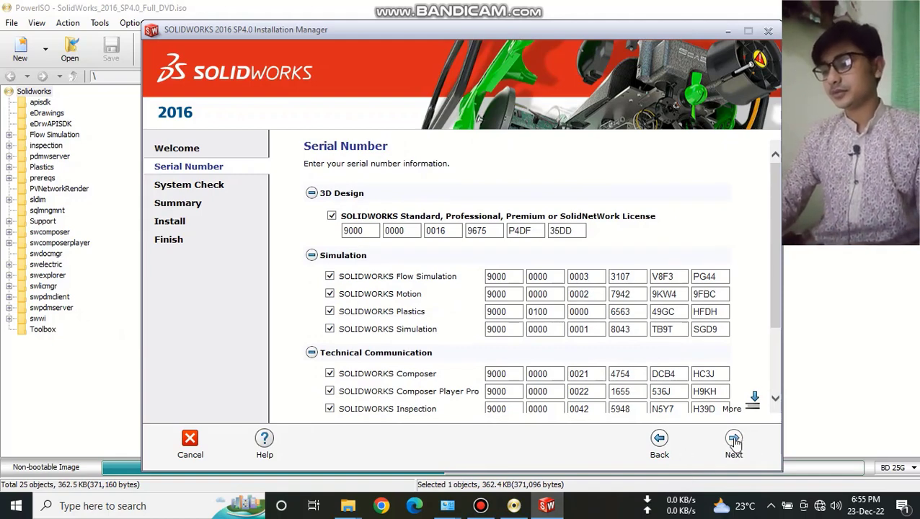
scroll(343, 311, down, 2)
scroll(343, 312, down, 1)
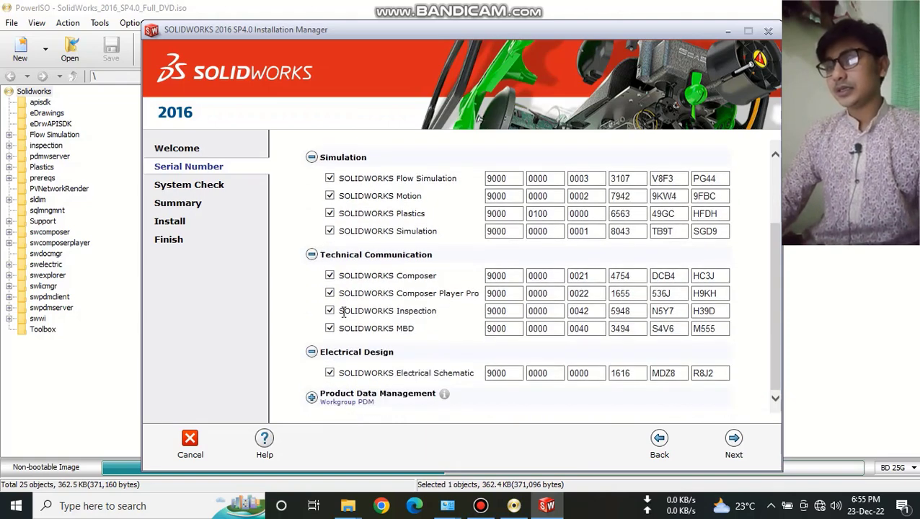
scroll(442, 348, up, 3)
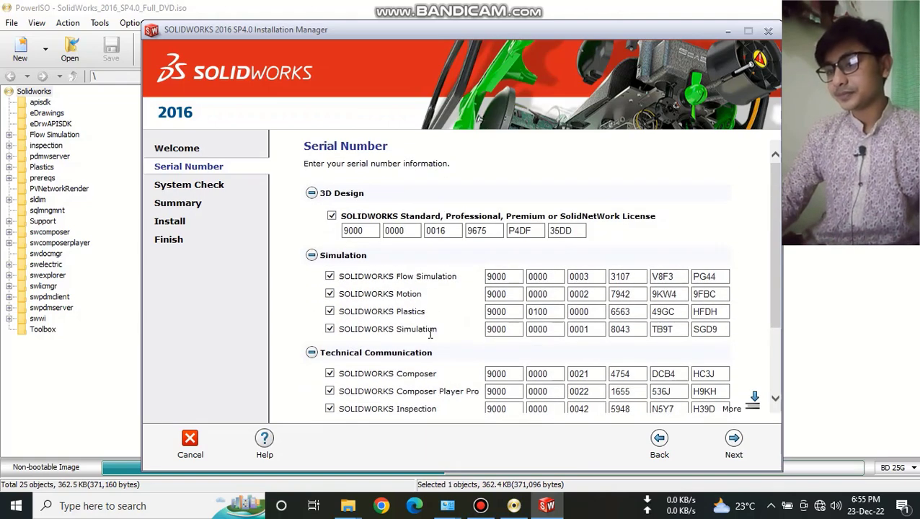
key(Return)
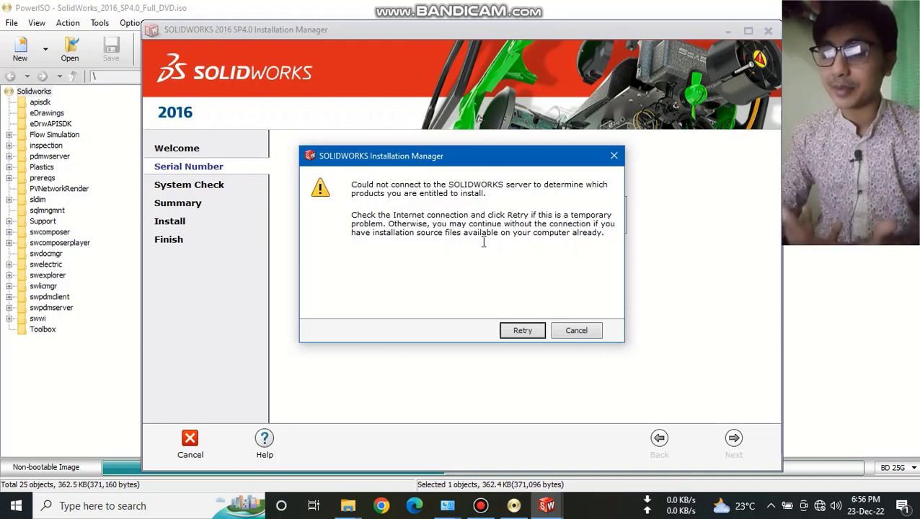
- Dismiss the 'Could not connect' server error to proceed to System Check
click(572, 332)
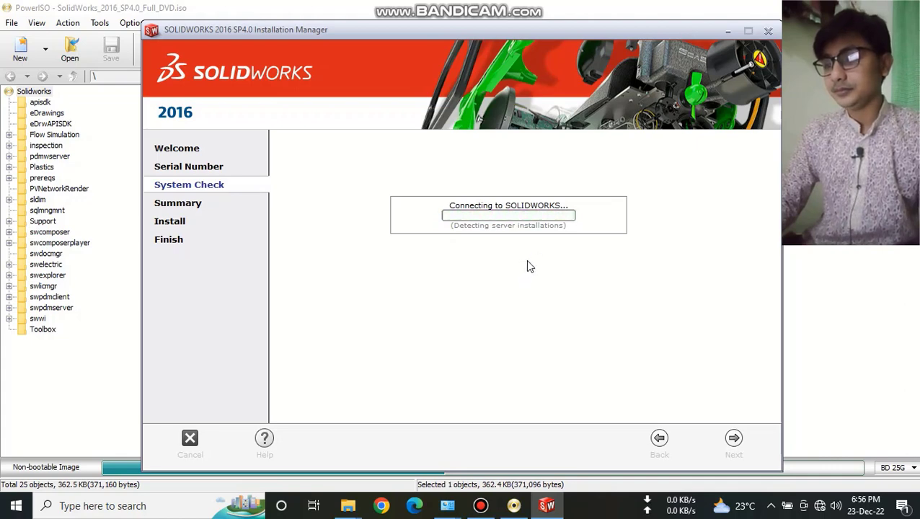
- Scroll through the Summary page's Products list to review what will be installed
scroll(493, 268, down, 1)
scroll(492, 266, up, 1)
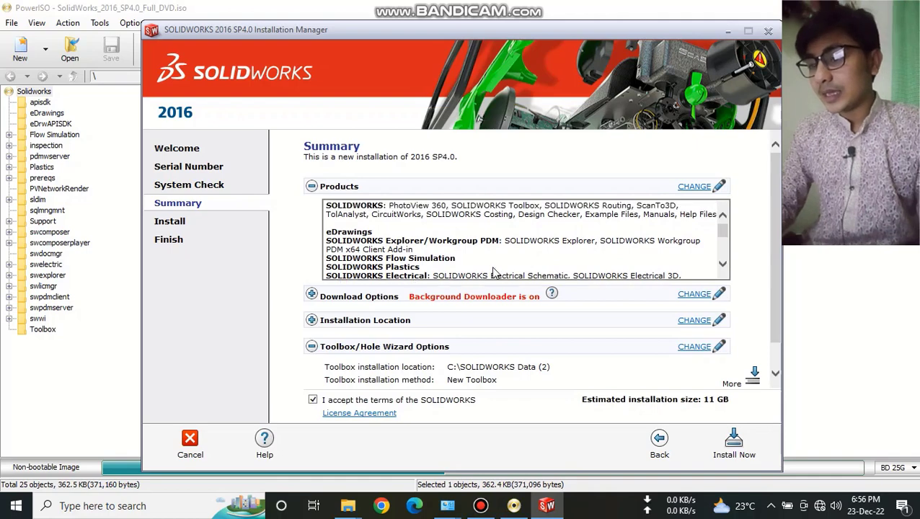
scroll(491, 266, down, 2)
scroll(491, 267, down, 1)
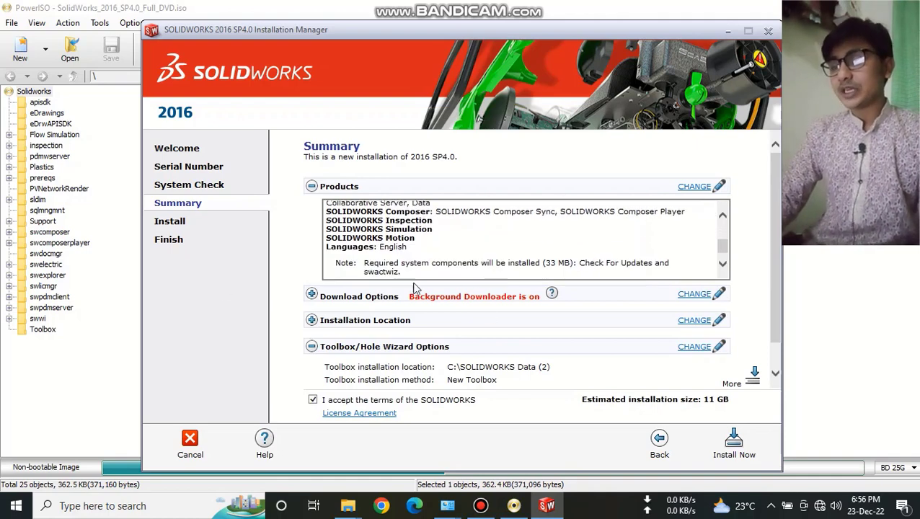
scroll(346, 214, up, 3)
scroll(396, 249, down, 2)
scroll(396, 249, down, 1)
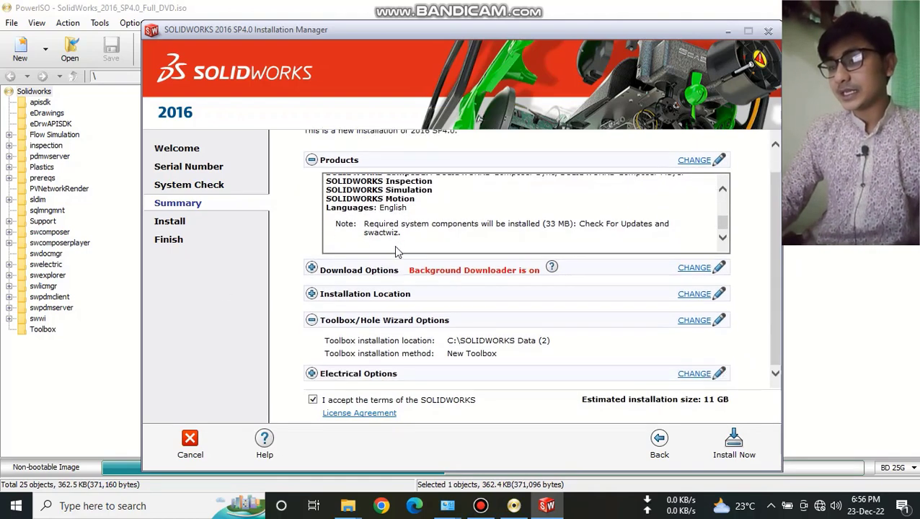
scroll(396, 248, up, 1)
scroll(396, 247, up, 1)
scroll(396, 248, up, 1)
scroll(407, 246, up, 1)
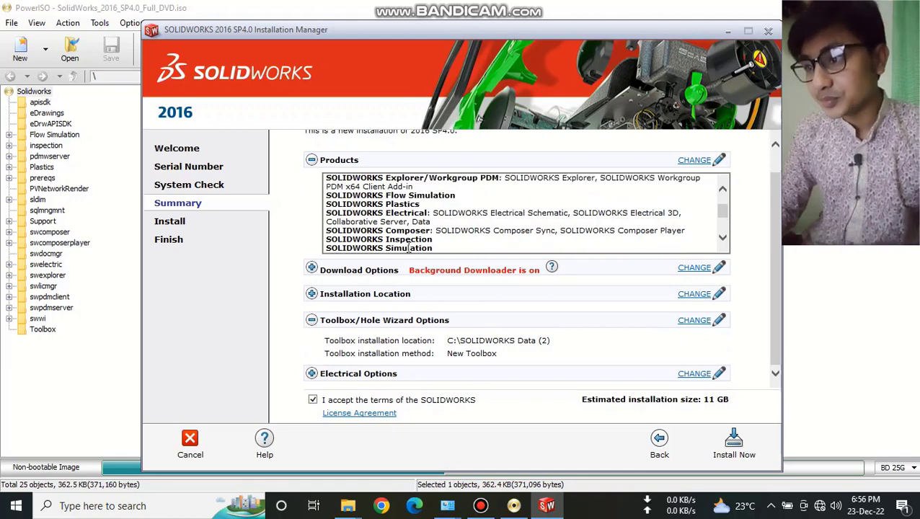
scroll(400, 223, up, 1)
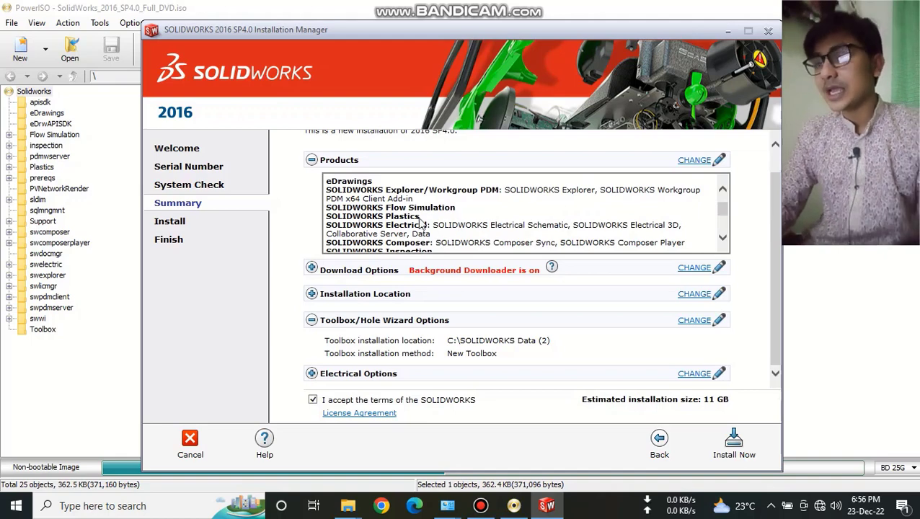
scroll(422, 225, up, 2)
scroll(411, 213, up, 1)
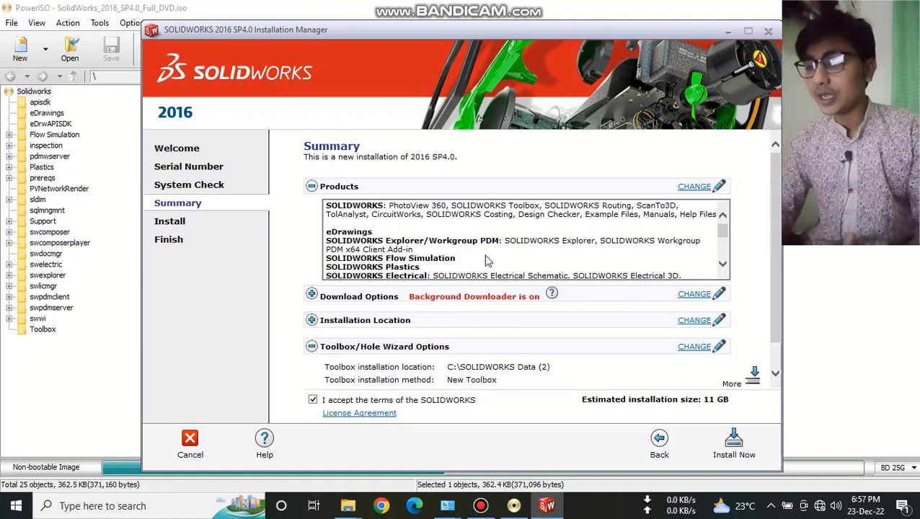
scroll(486, 261, down, 3)
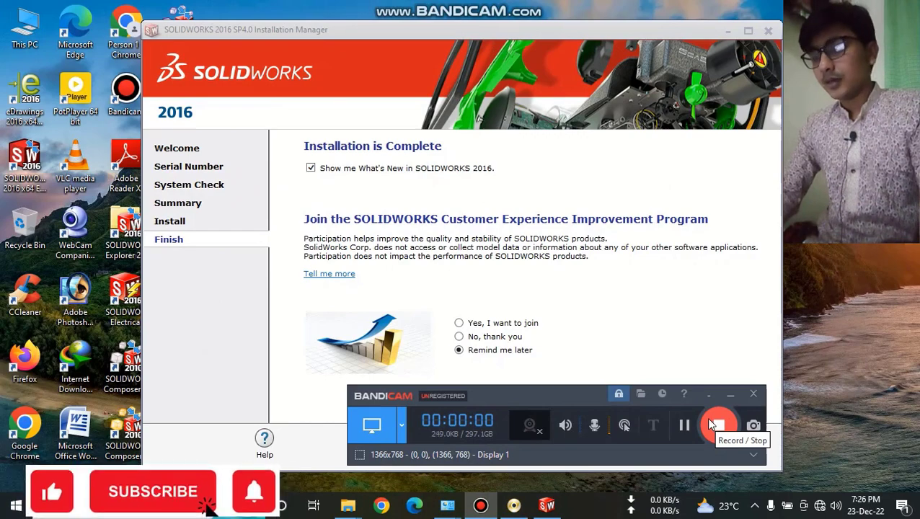
- Let the installation finish to 'Installation is Complete', leaving Customer Experience at Remind me later
click(713, 425)
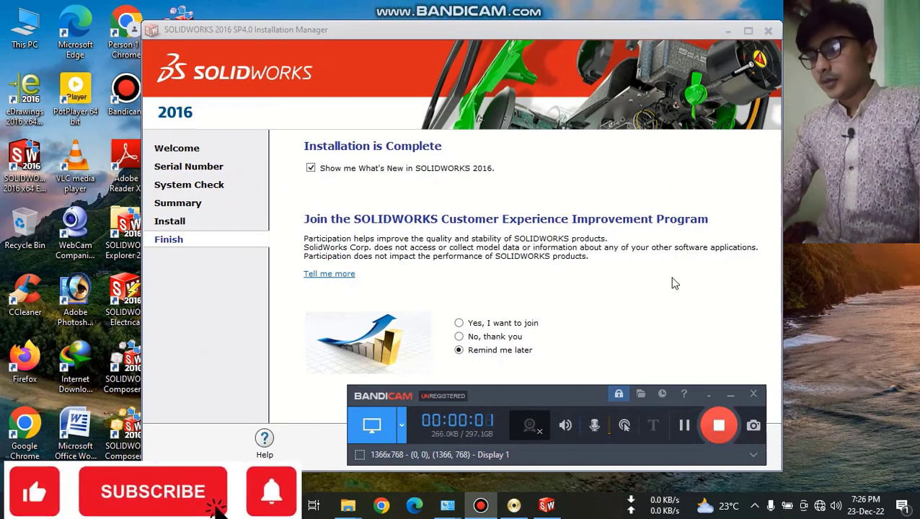
click(730, 396)
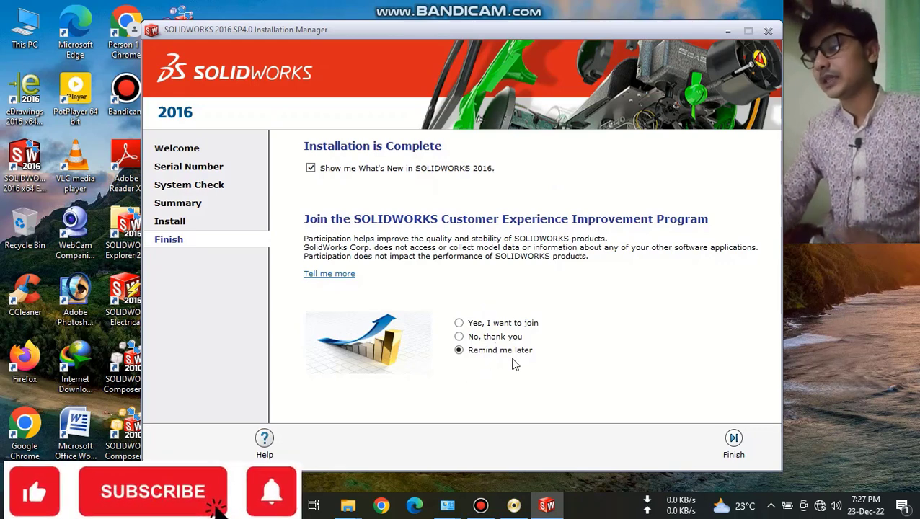
- Close the finished Installation Manager and dismiss the prompt asking which app opens the PDF
click(734, 443)
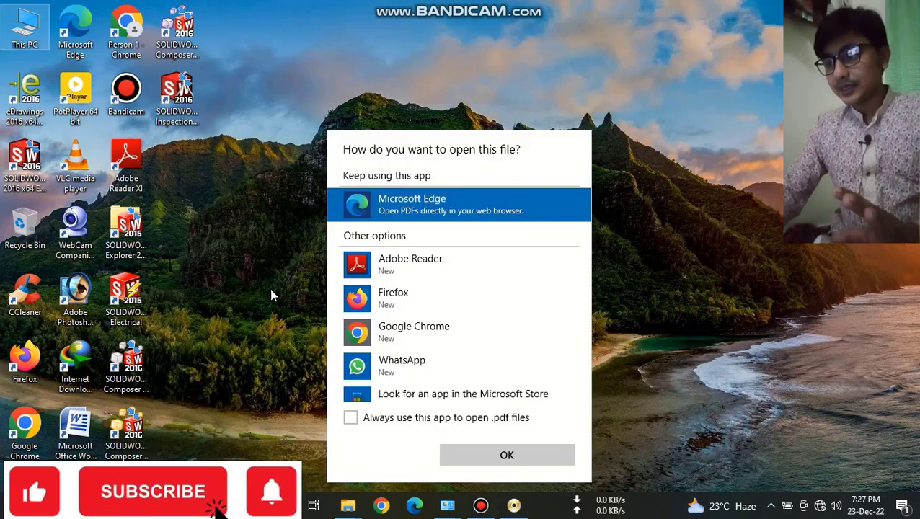
click(624, 270)
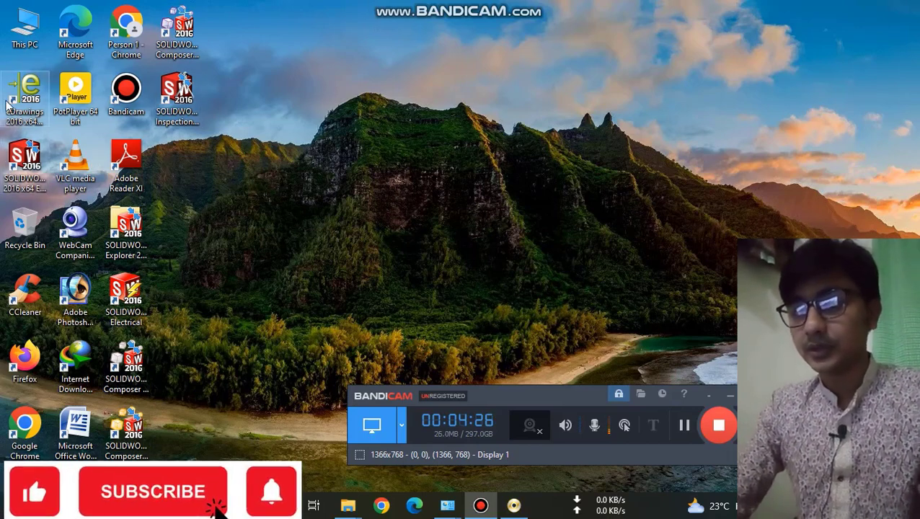
- Launch SOLIDWORKS 2016 from the desktop and close the activation wizard after its missing-fields error
double_click(22, 166)
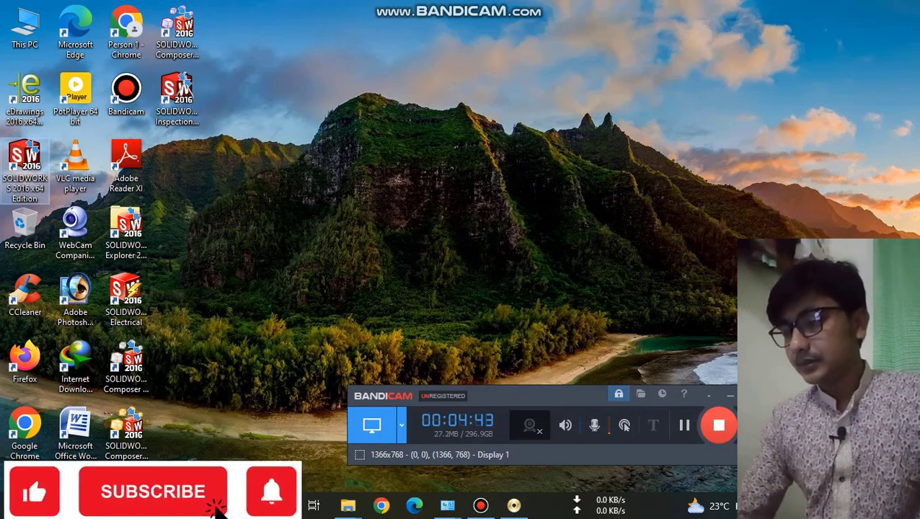
click(730, 394)
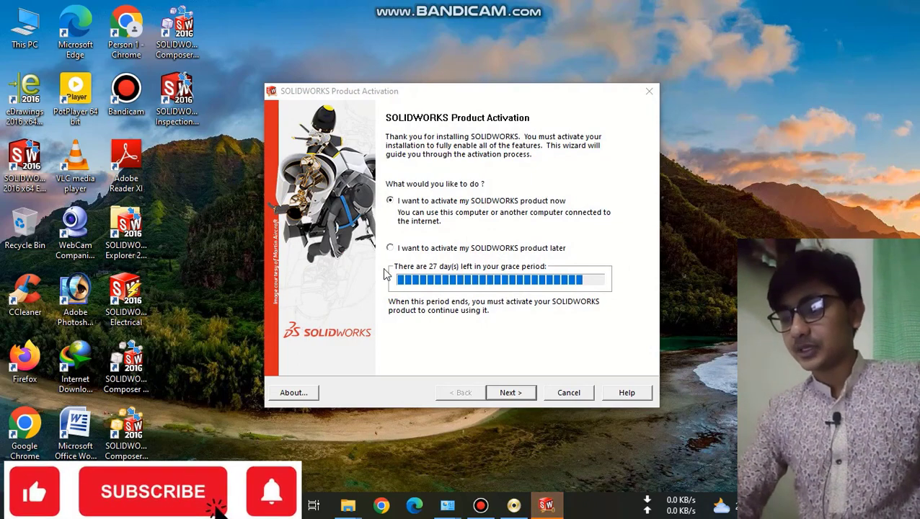
click(512, 394)
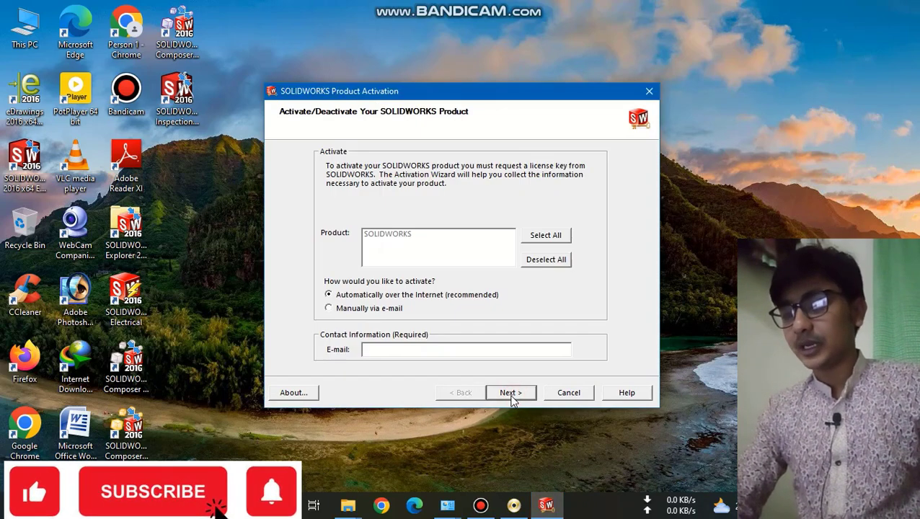
click(513, 394)
click(553, 205)
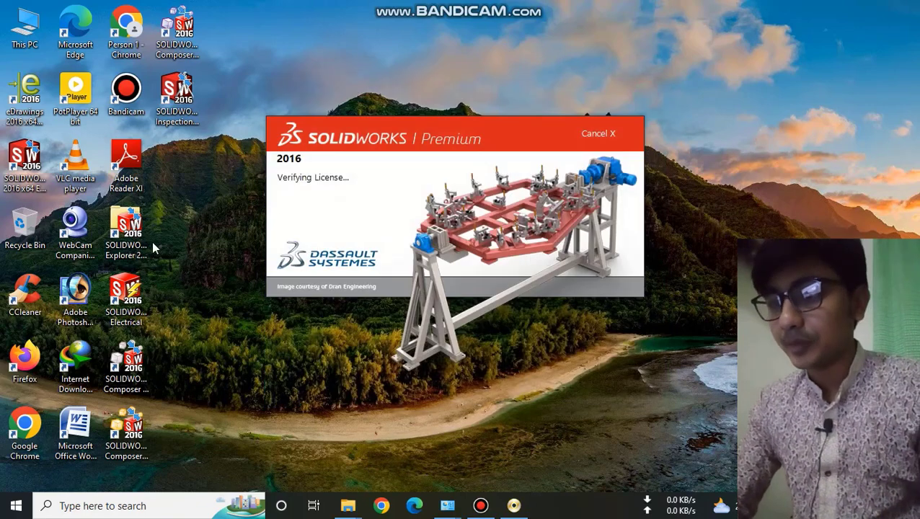
click(649, 91)
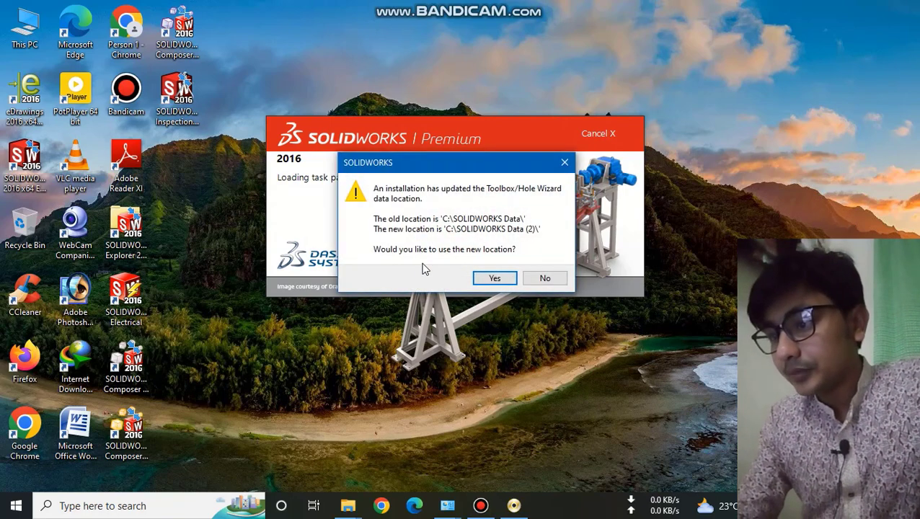
- Accept C:\SOLIDWORKS Data (2)\ as Toolbox location and defer Inspection add-in activation
click(493, 279)
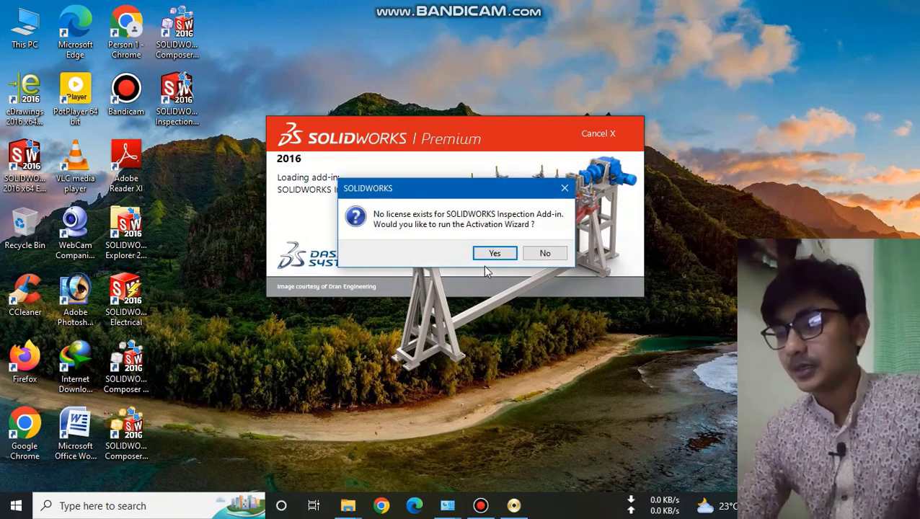
click(495, 253)
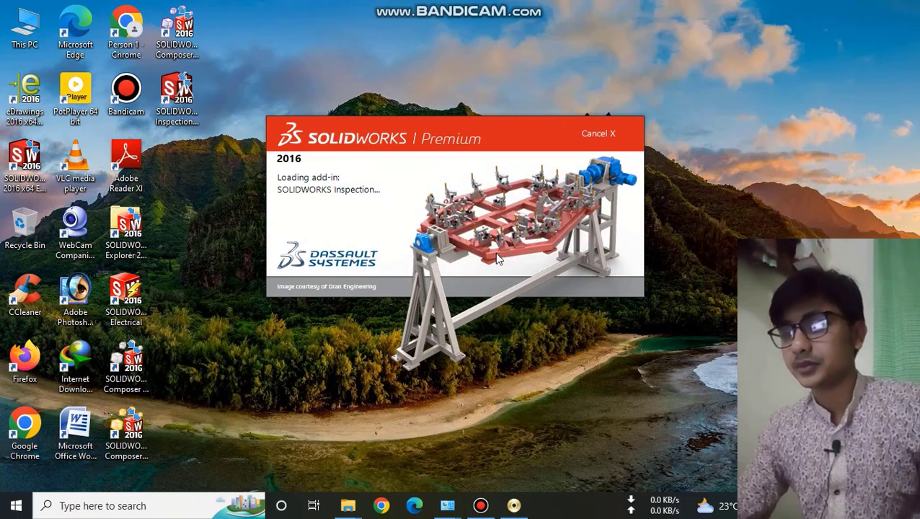
click(390, 248)
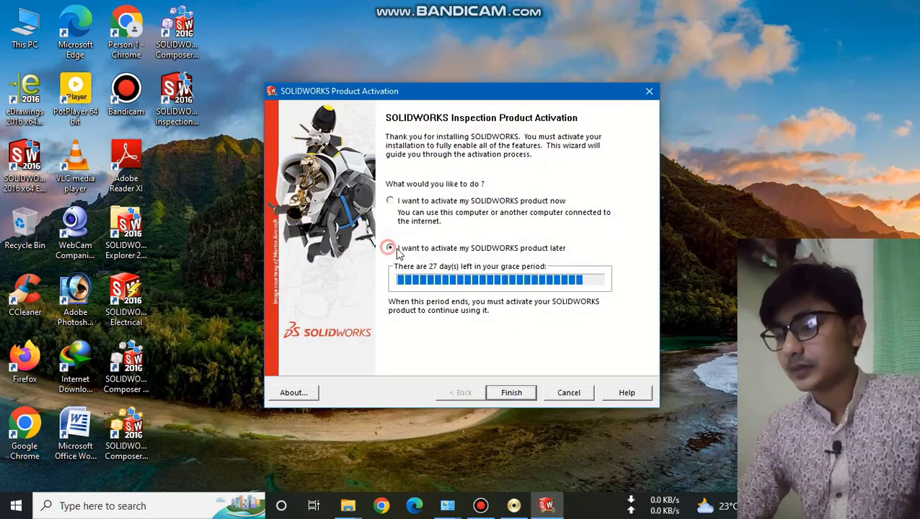
click(524, 393)
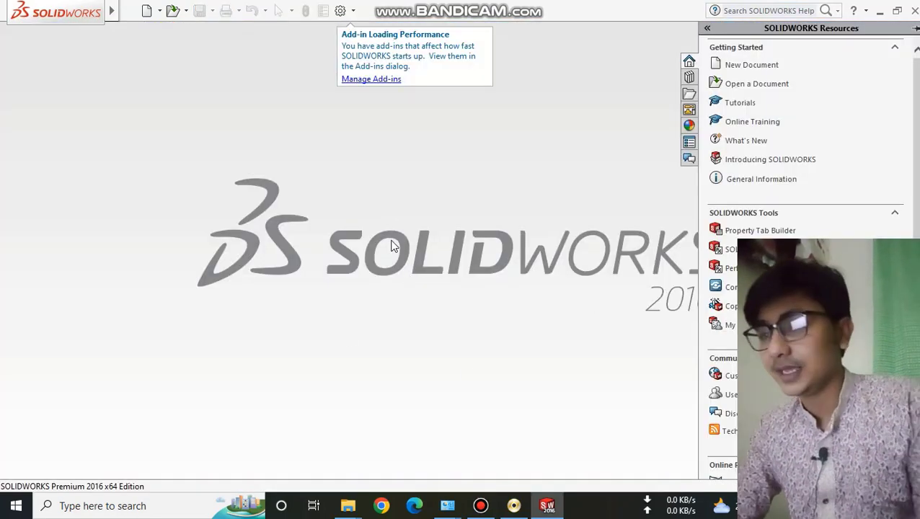
- Toggle the Resources task pane, then bring up the New SOLIDWORKS Document dialog with Ctrl+N
click(344, 227)
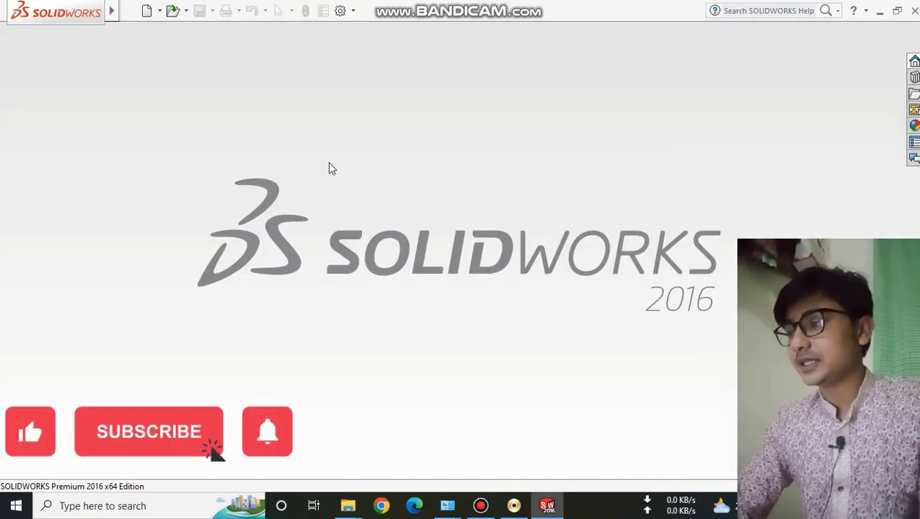
click(914, 61)
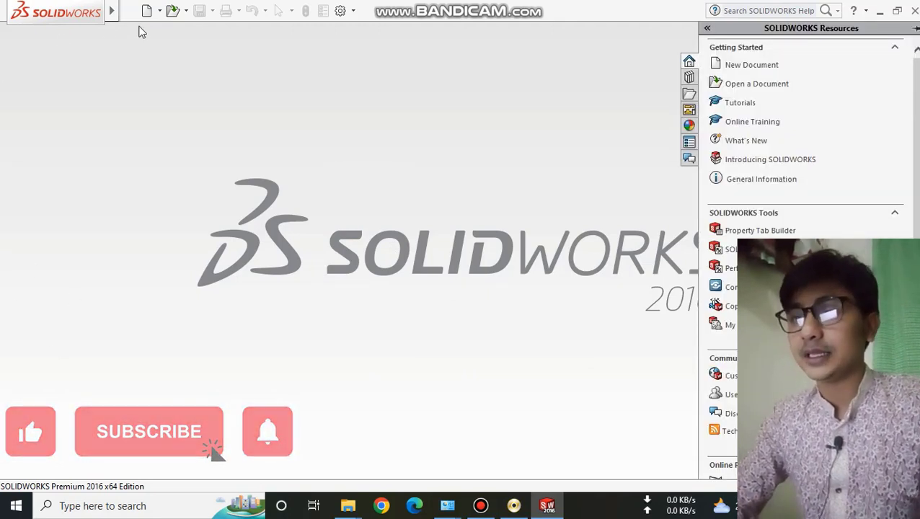
click(160, 11)
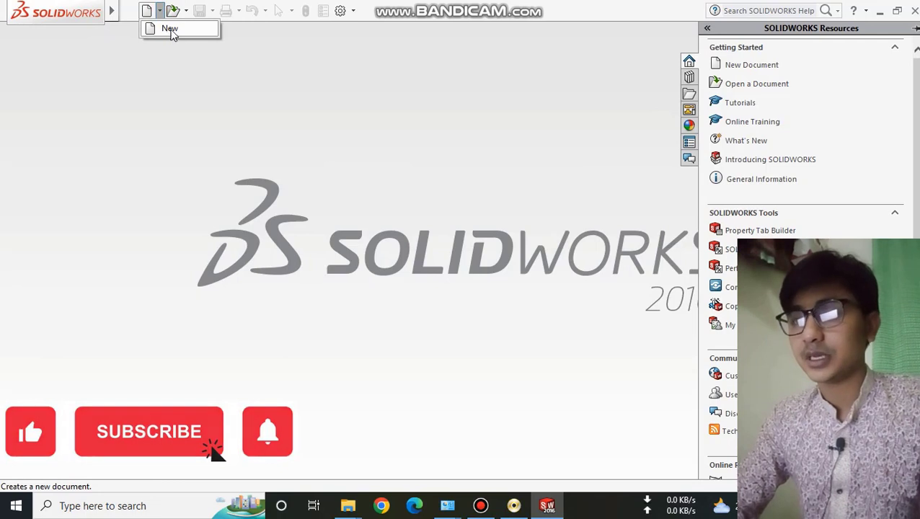
click(177, 33)
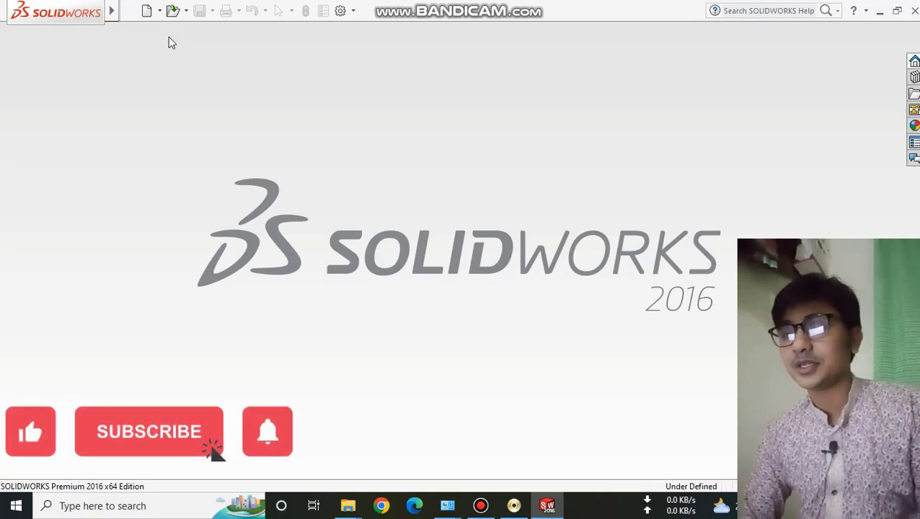
key(ctrl+n)
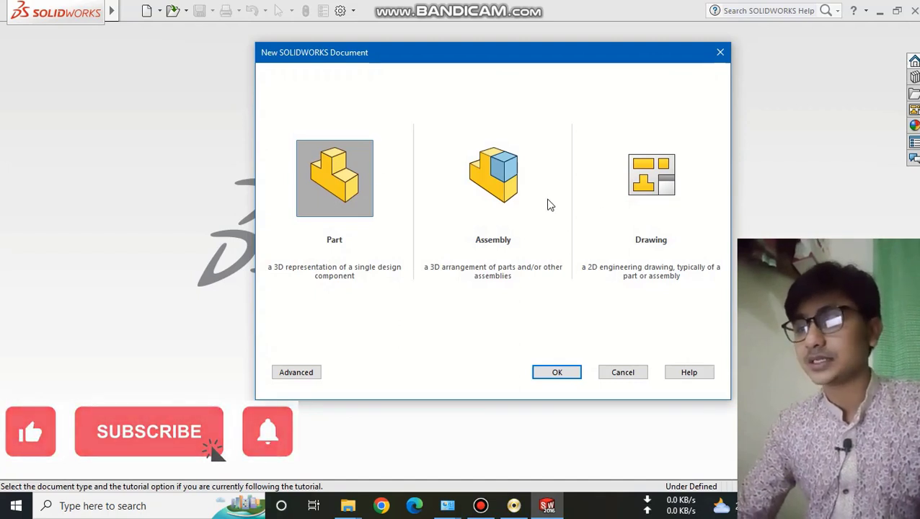
- Choose Part as the document type in the New SOLIDWORKS Document dialog
click(557, 371)
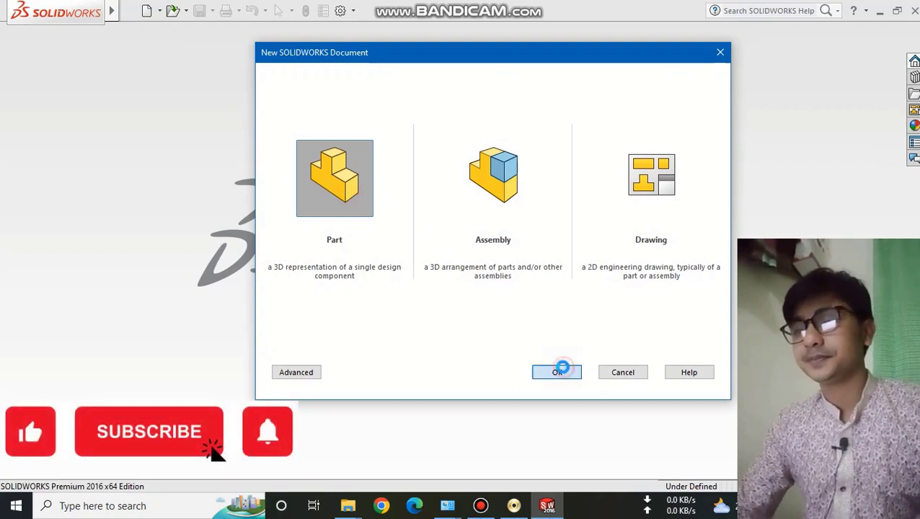